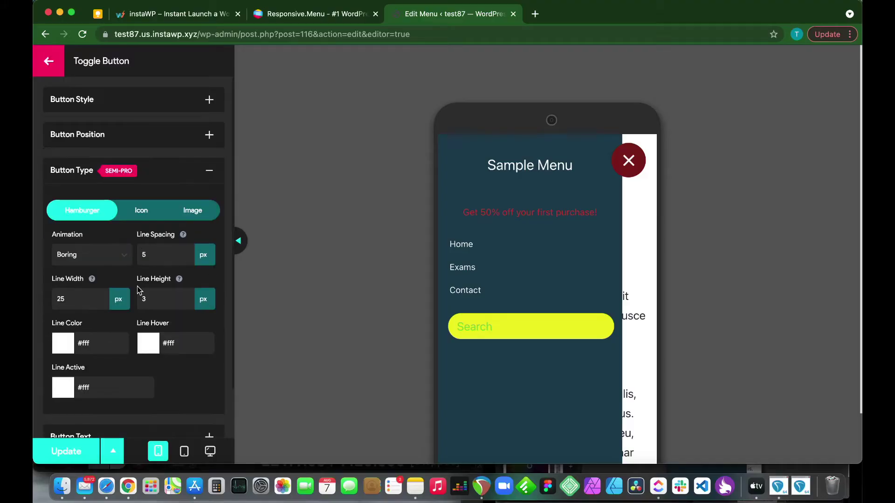
Step: Review the hamburger Animation options and leave the toggle set to Boring
scroll(140, 280, "down", 2)
left_click(106, 195)
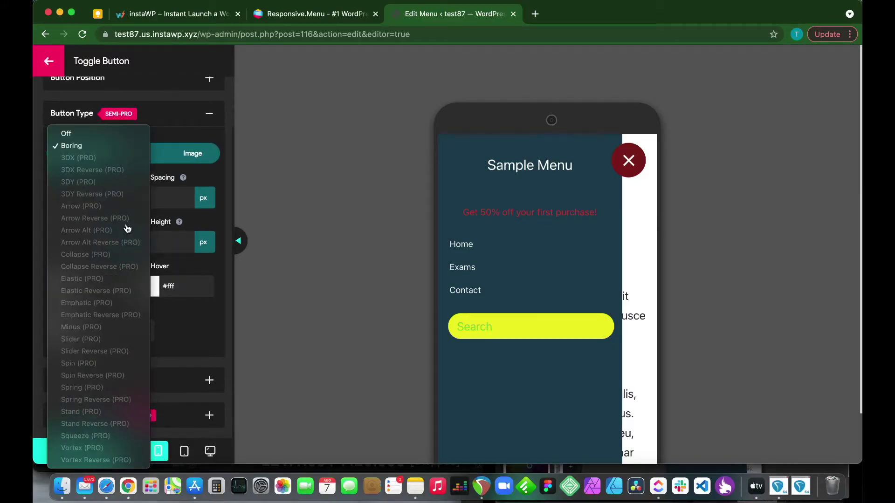
left_click(180, 364)
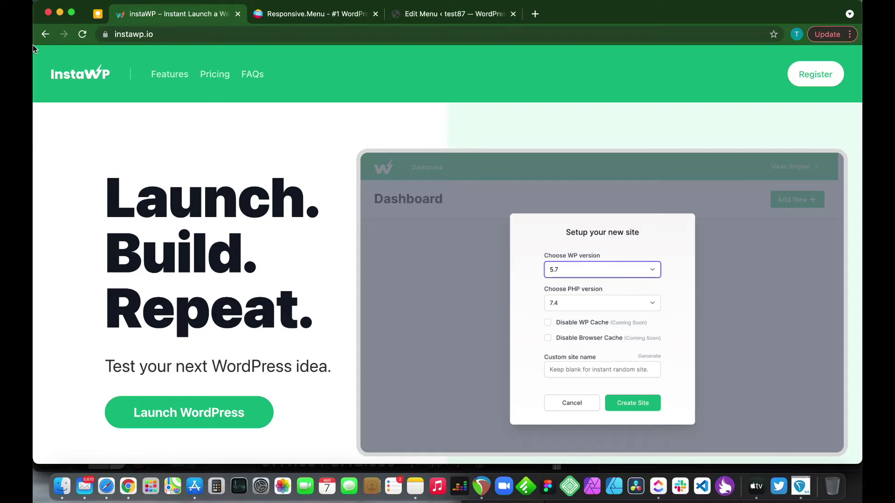
Step: Scroll through the instaWP homepage's testimonials and features sections
scroll(285, 254, "down", 15)
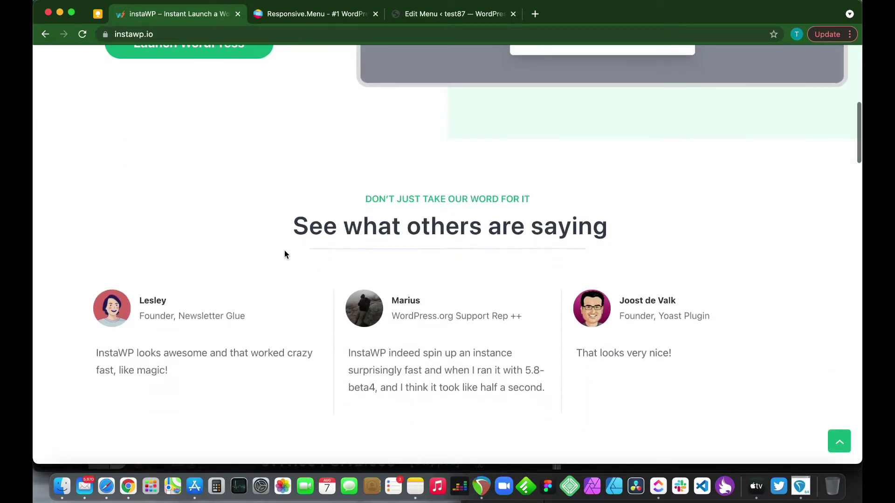
scroll(284, 252, "up", 10)
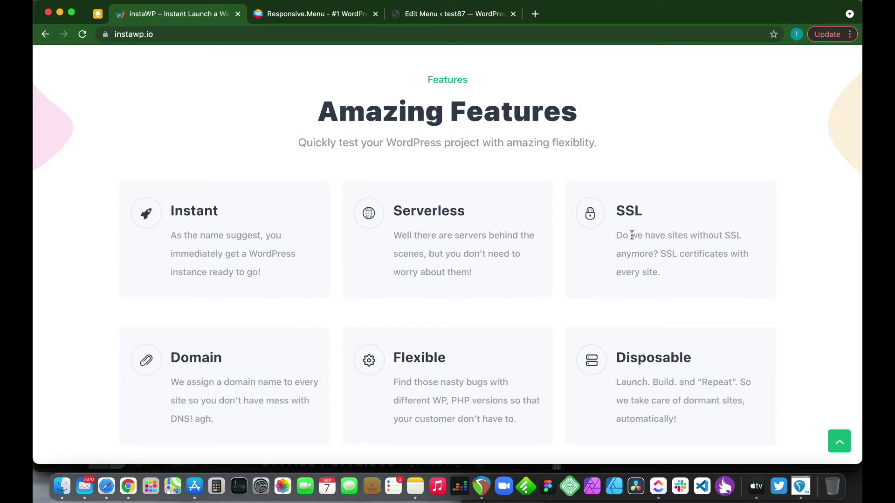
scroll(623, 263, "up", 2)
scroll(624, 267, "up", 15)
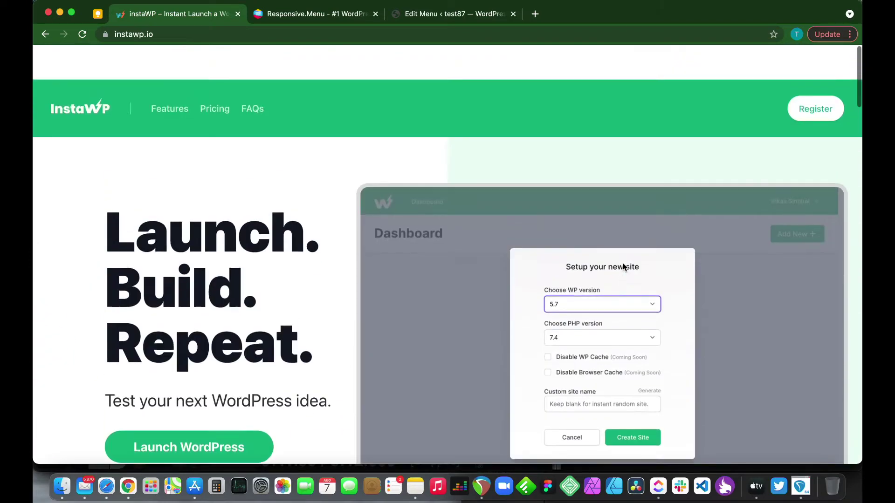
Step: View the responsive.menu homepage, then return to the WordPress Dashboard tab
left_click(295, 14)
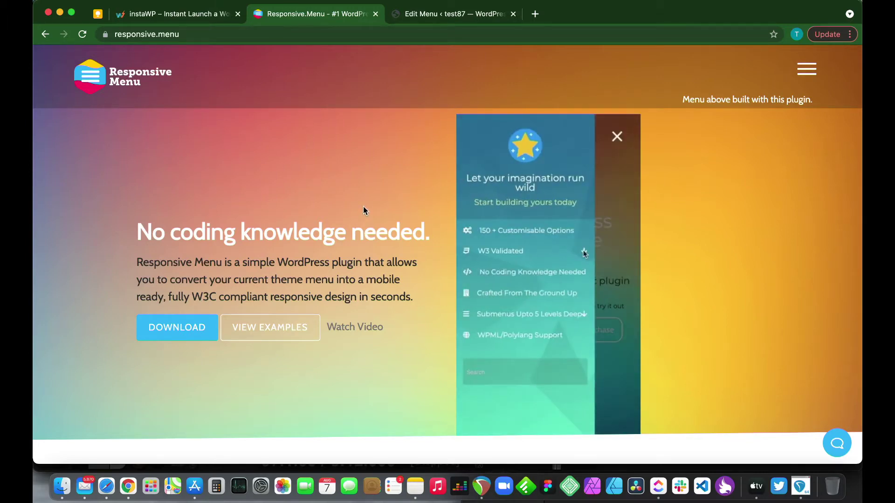
key("ctrl+Tab")
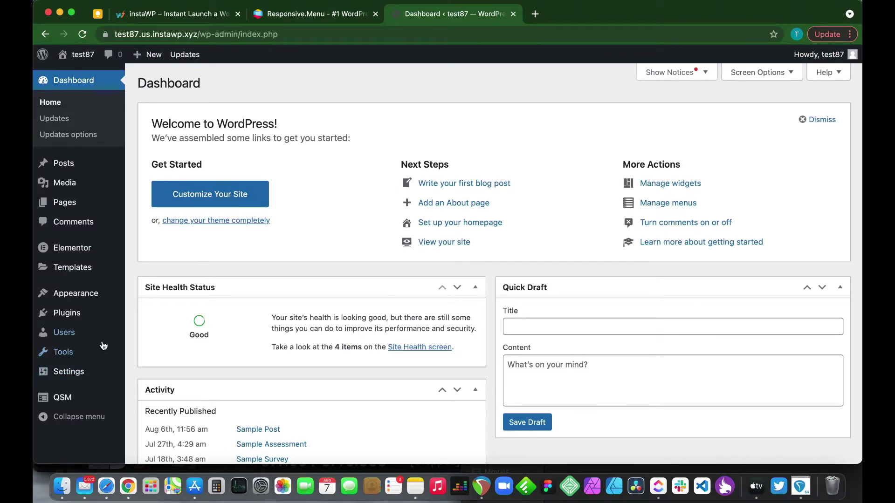
Step: Search Plugins > Add New for 'responsive menu', then install and activate Responsive Menu
left_click(64, 315)
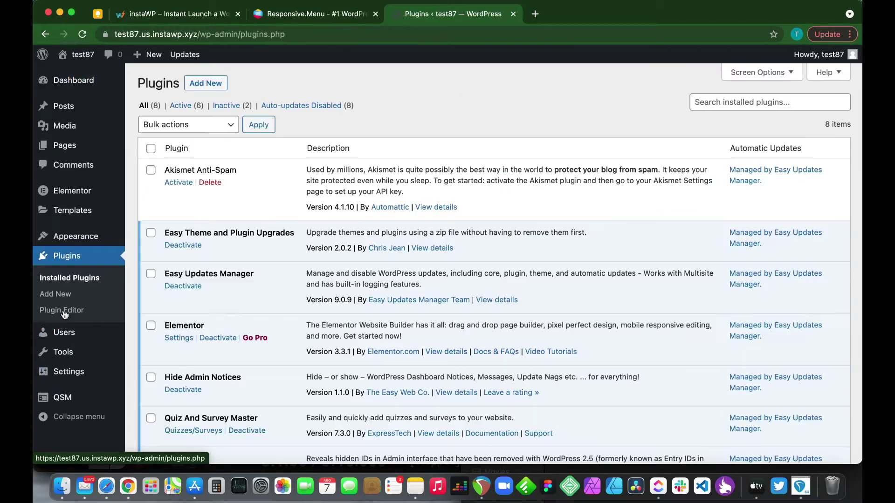
left_click(195, 84)
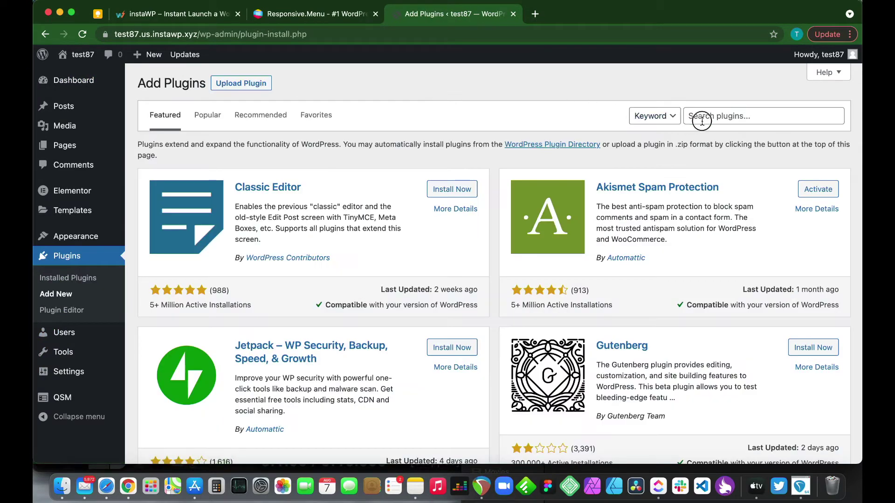
left_click(702, 120)
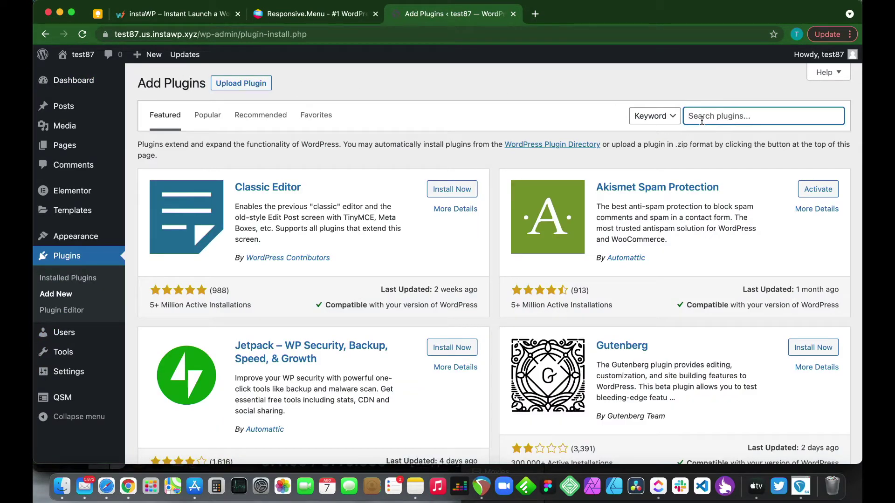
type("responsive menu")
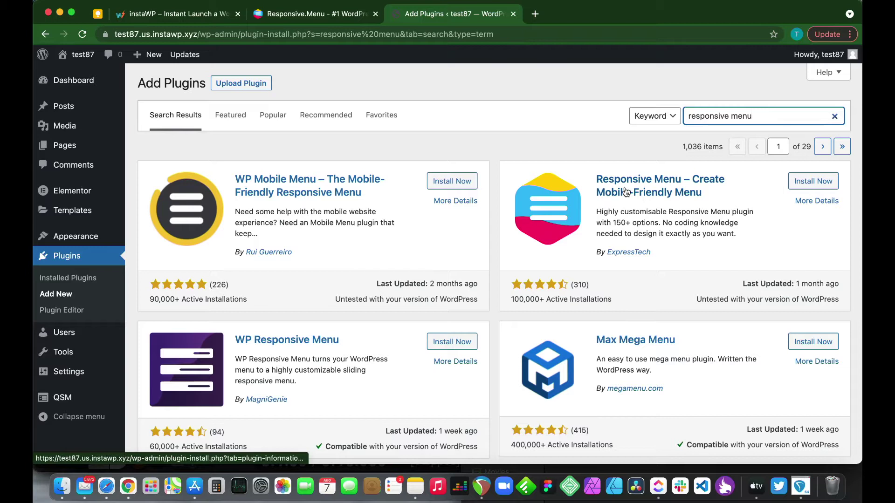
left_click(809, 184)
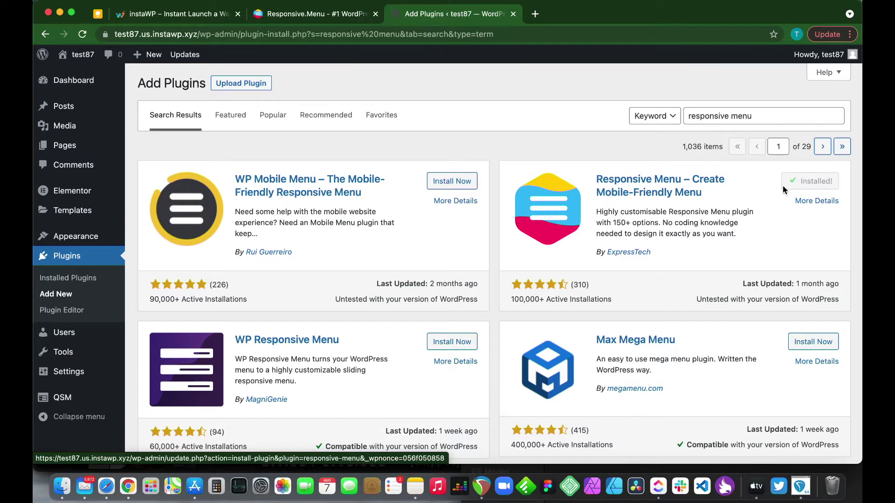
left_click(818, 183)
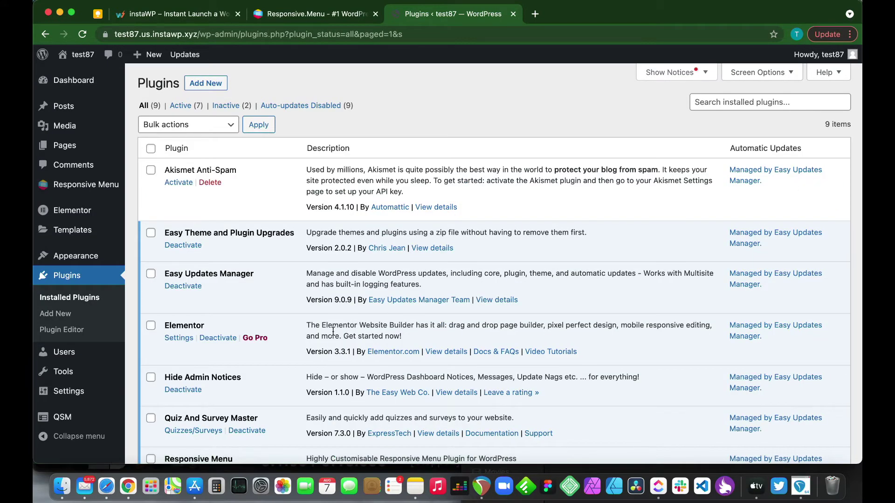
Step: Start a new menu from the Responsive Menu page and look over the four theme cards
scroll(332, 331, "down", 5)
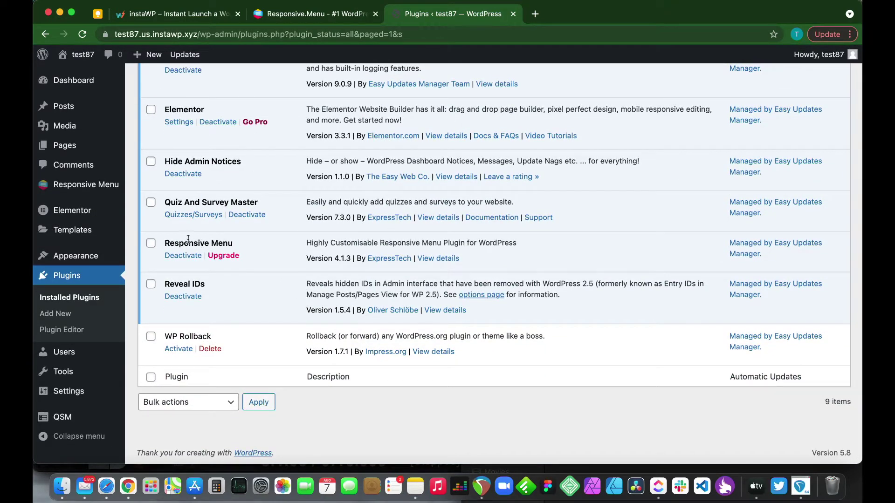
mouse_move(85, 187)
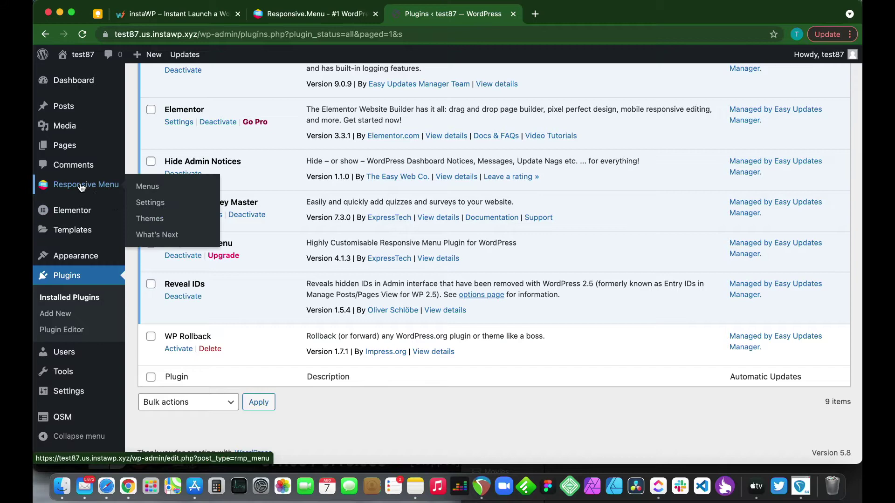
left_click(86, 187)
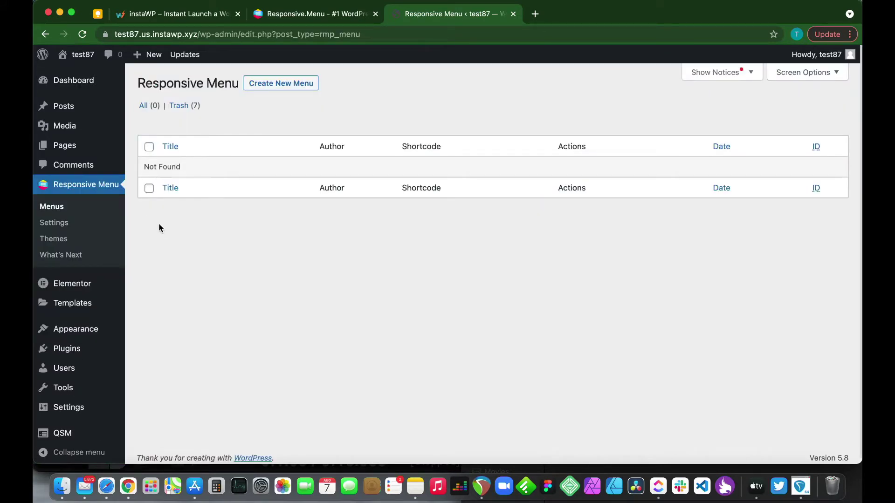
left_click(281, 84)
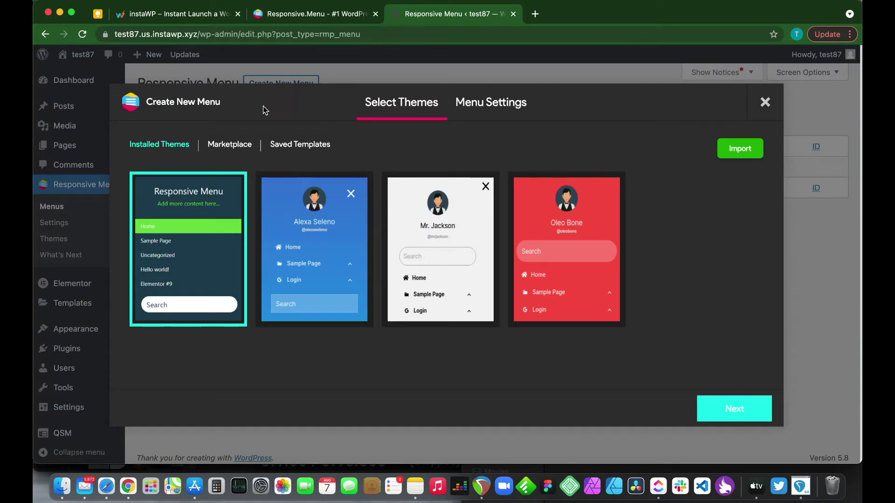
mouse_move(177, 265)
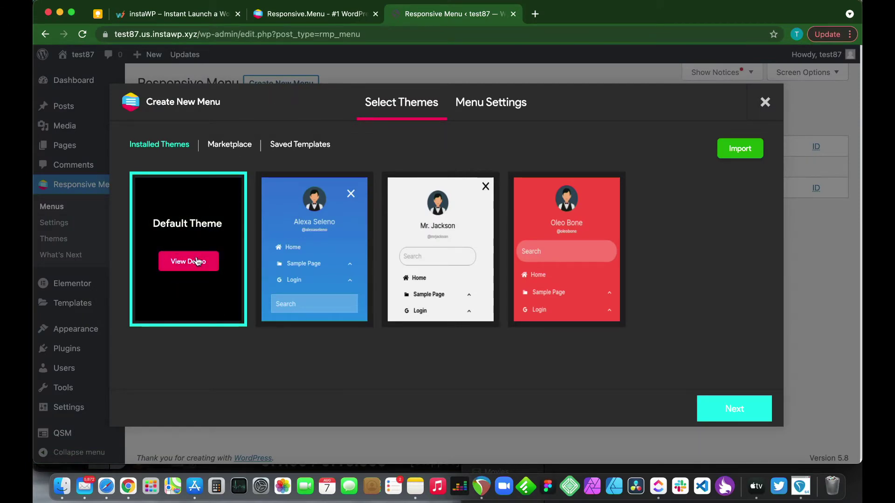
mouse_move(583, 237)
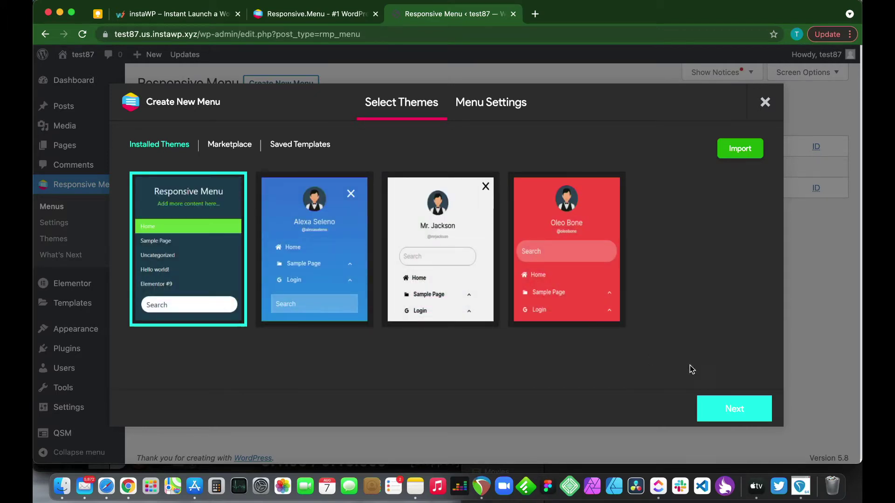
Step: Advance to Menu Settings and name the menu 'Sample Menu'
left_click(718, 405)
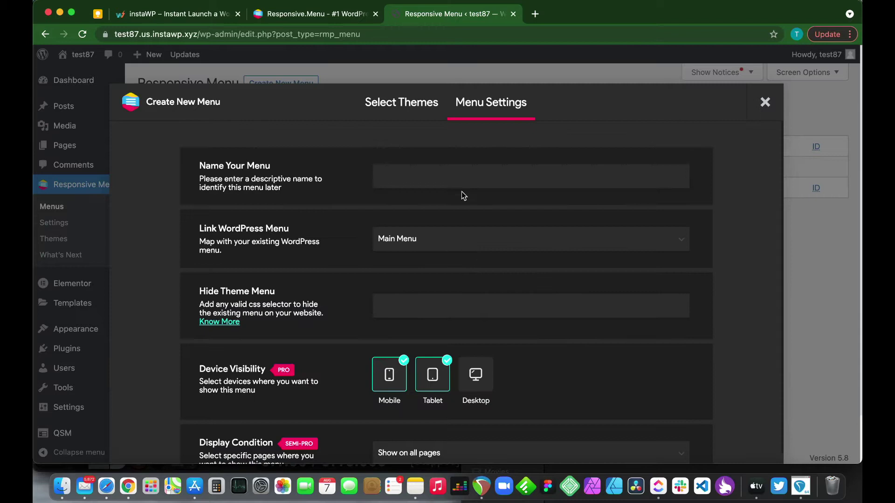
left_click(400, 175)
type("Sample Menu")
Step: Check the Display Condition choices, keeping the menu shown on all pages
scroll(396, 215, "down", 1)
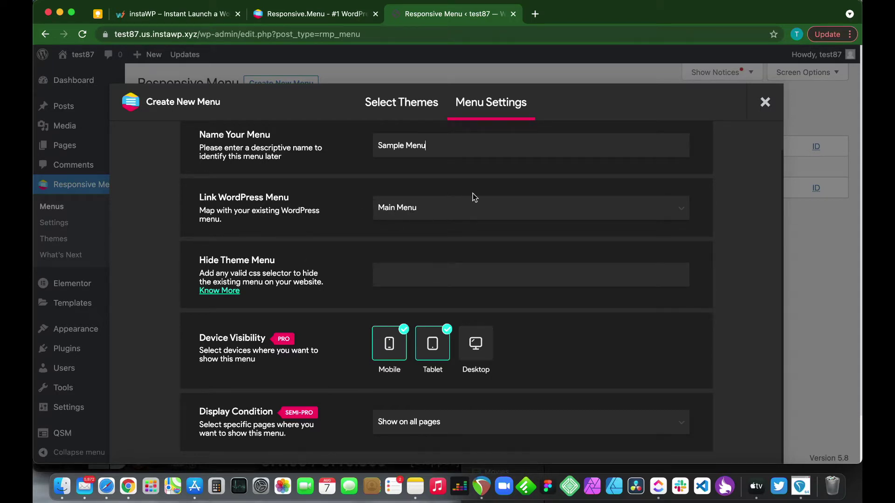
scroll(401, 208, "down", 2)
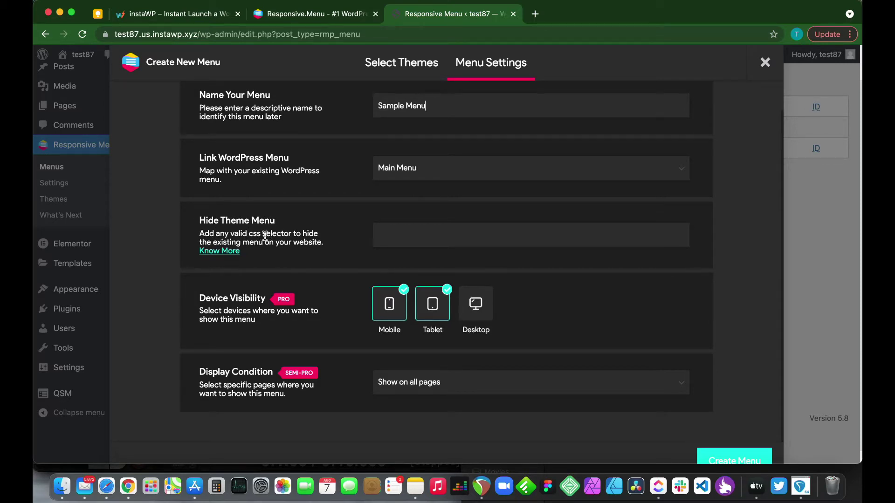
scroll(263, 235, "down", 1)
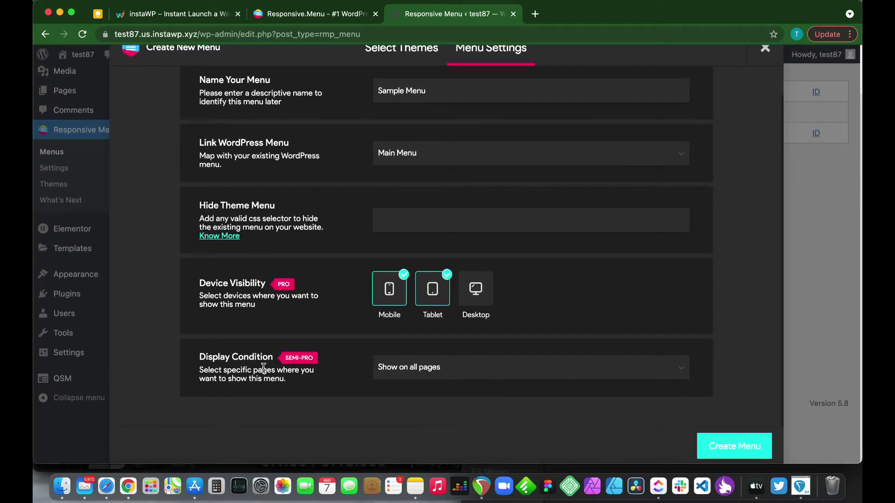
left_click(417, 376)
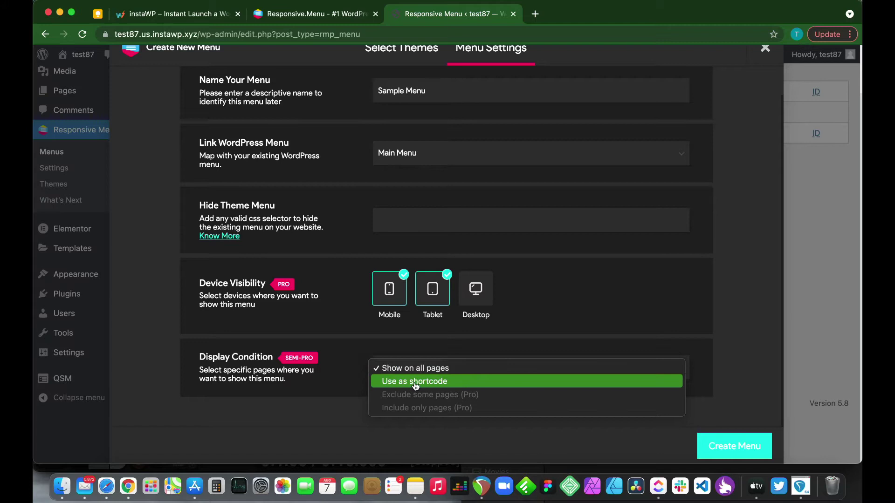
left_click(355, 375)
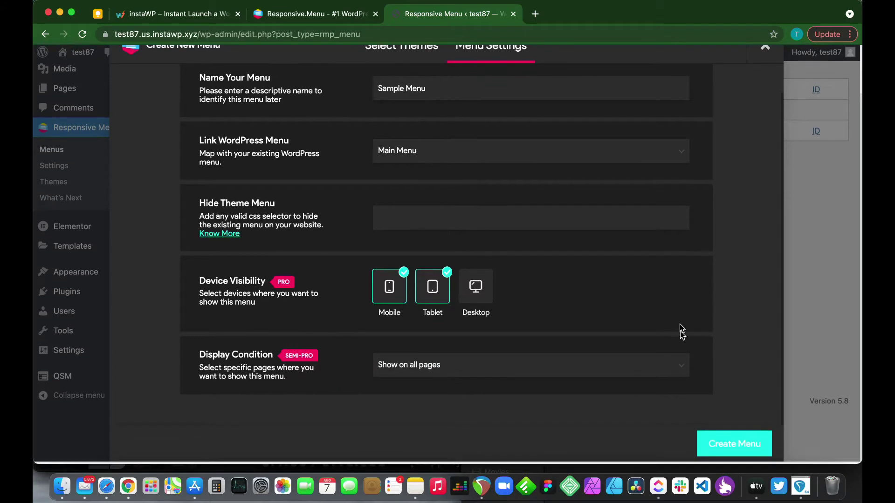
left_click(723, 448)
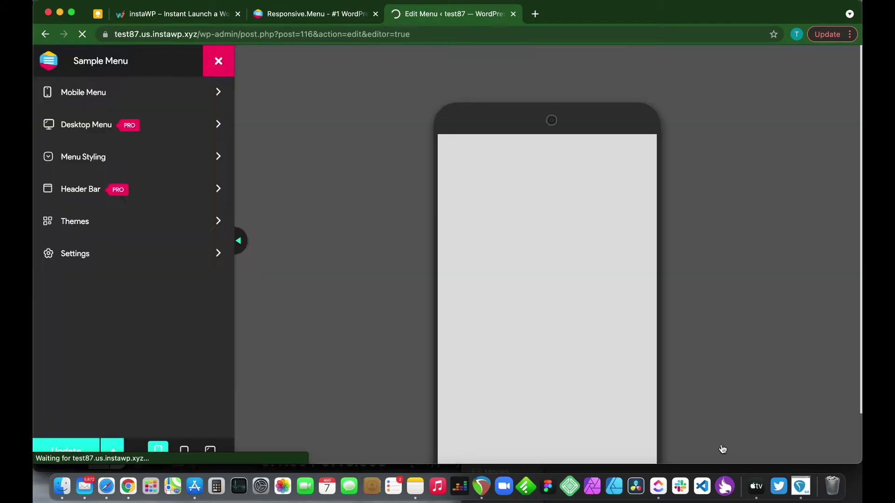
scroll(578, 236, "down", 4)
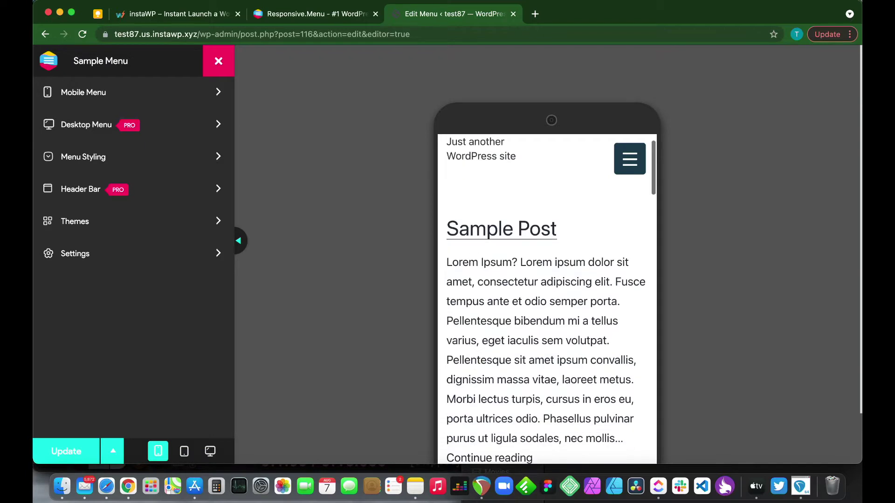
scroll(578, 233, "up", 4)
scroll(578, 234, "down", 4)
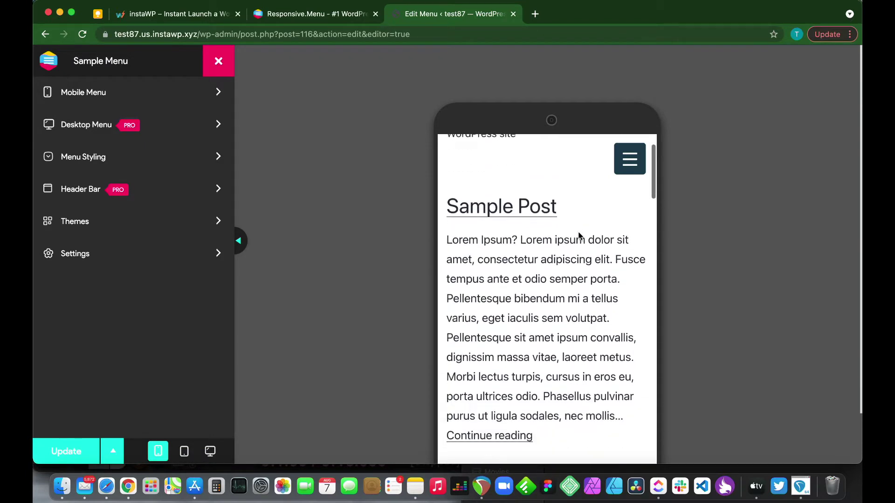
scroll(579, 236, "up", 4)
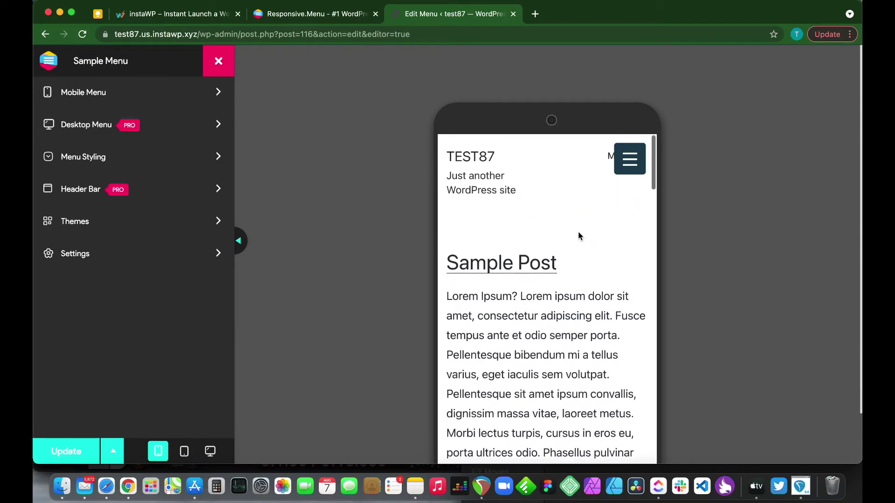
left_click(630, 161)
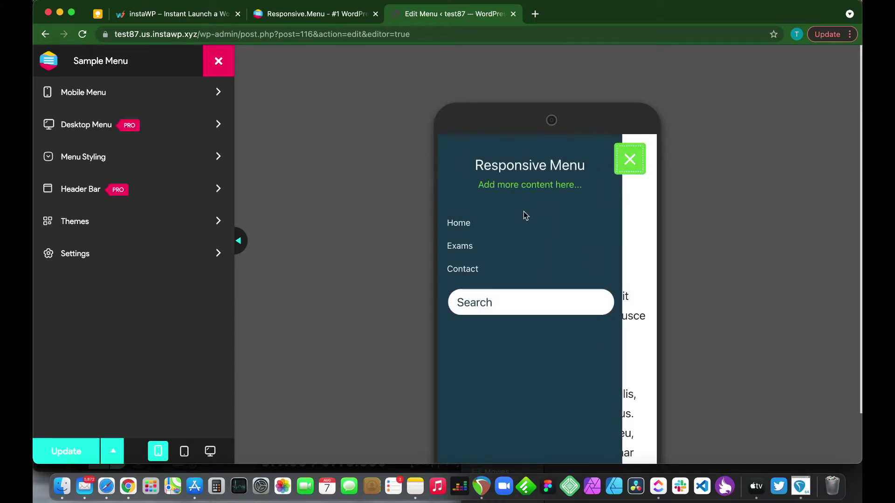
left_click(621, 170)
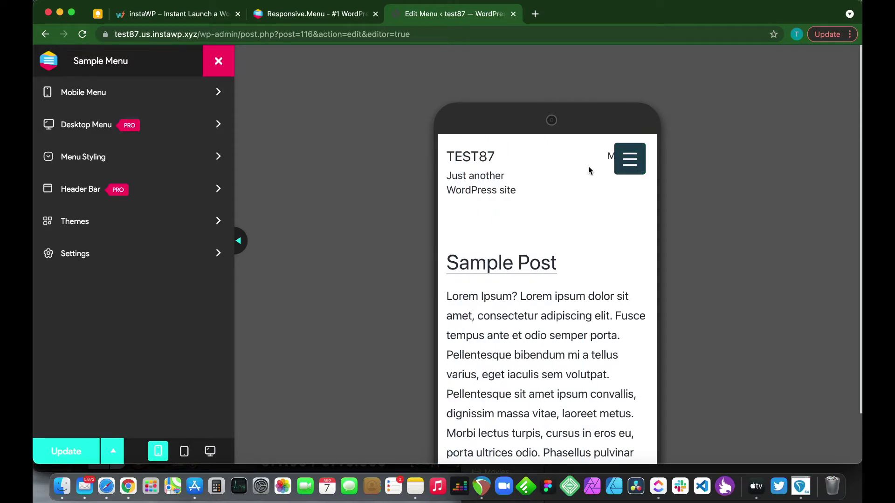
scroll(586, 214, "down", 2)
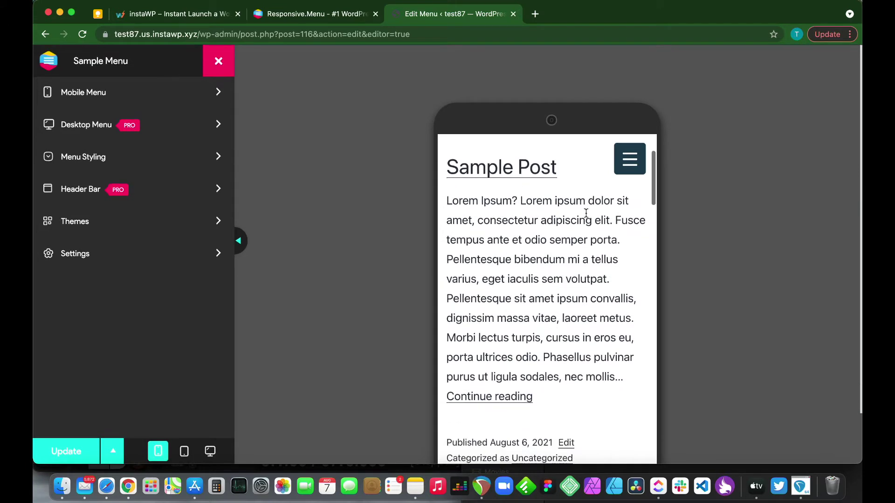
scroll(586, 213, "up", 3)
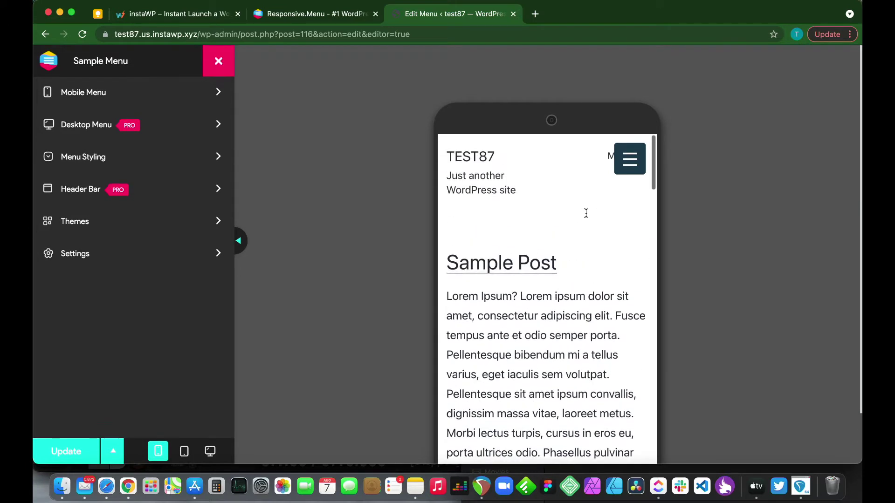
Step: Inspect the preview's menu toggle and copy the #primary-mobile-menu comment element
right_click(609, 155)
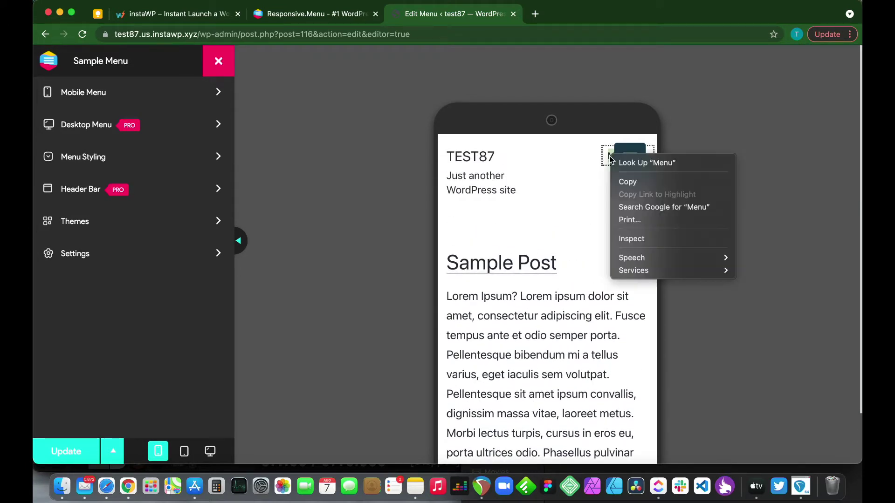
left_click(645, 240)
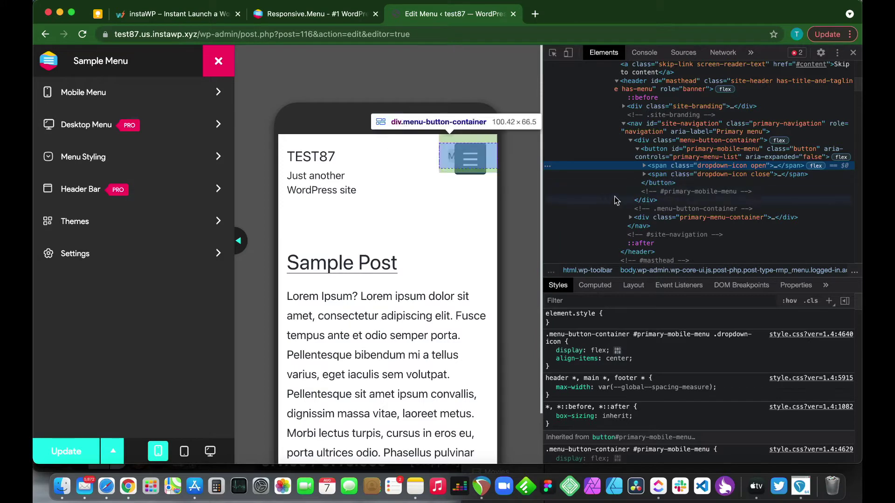
left_click(665, 194)
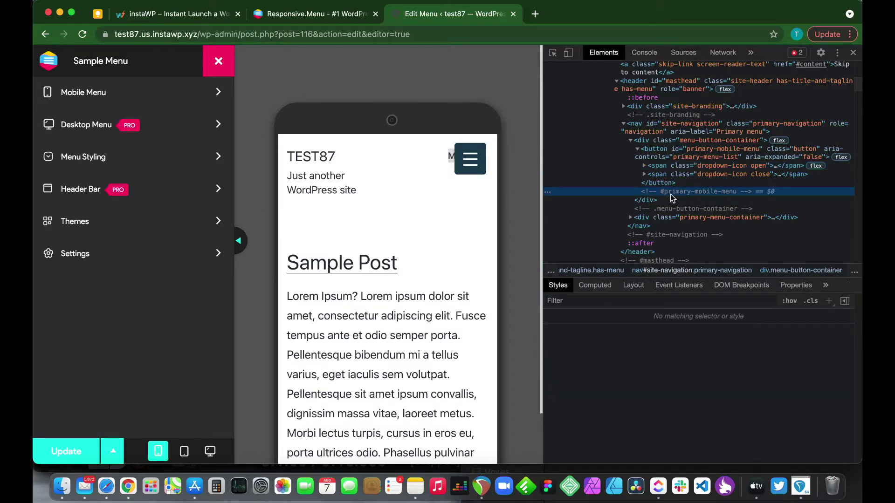
right_click(671, 194)
mouse_move(727, 246)
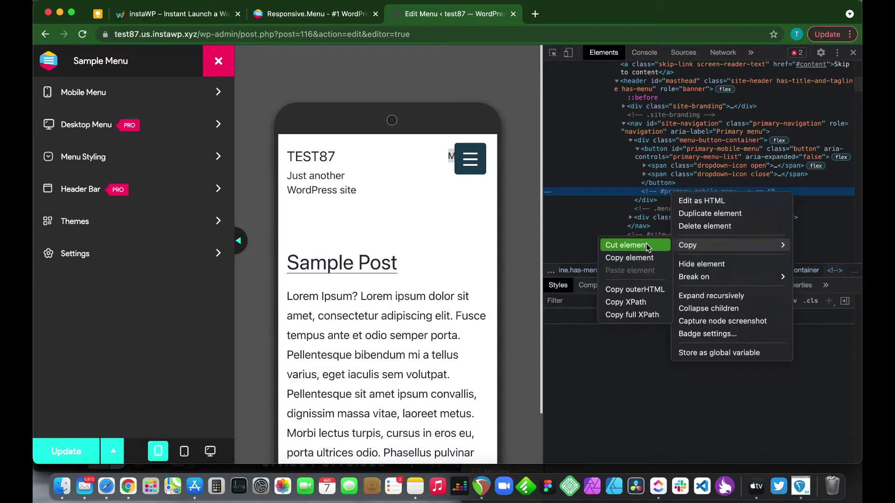
left_click(638, 257)
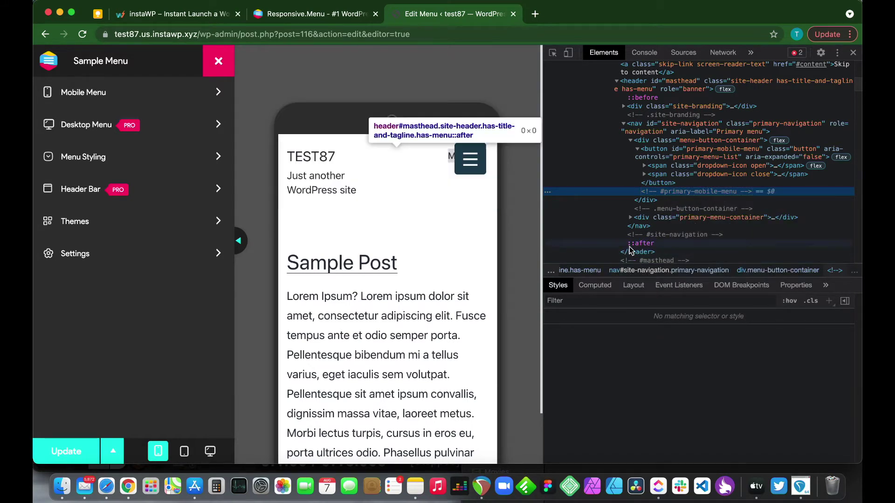
Step: Set General Settings' Hide Theme Menu to #primary-mobile-menu, update, and close DevTools
left_click(144, 253)
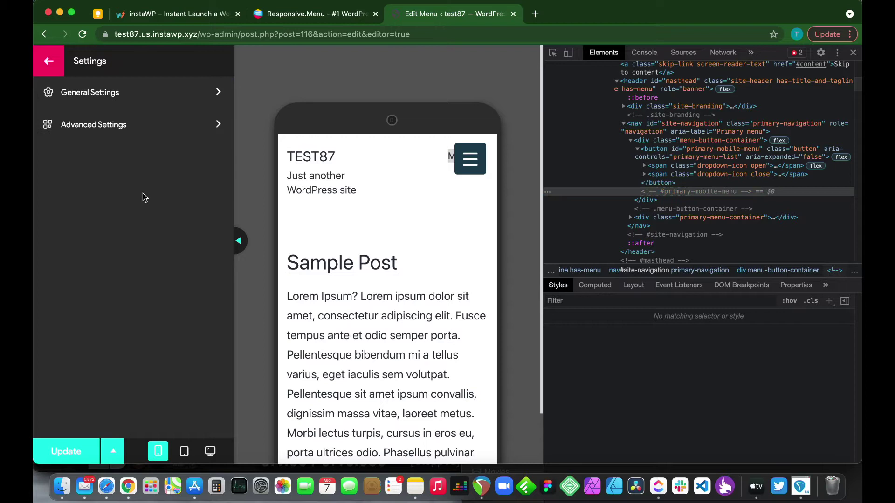
left_click(140, 93)
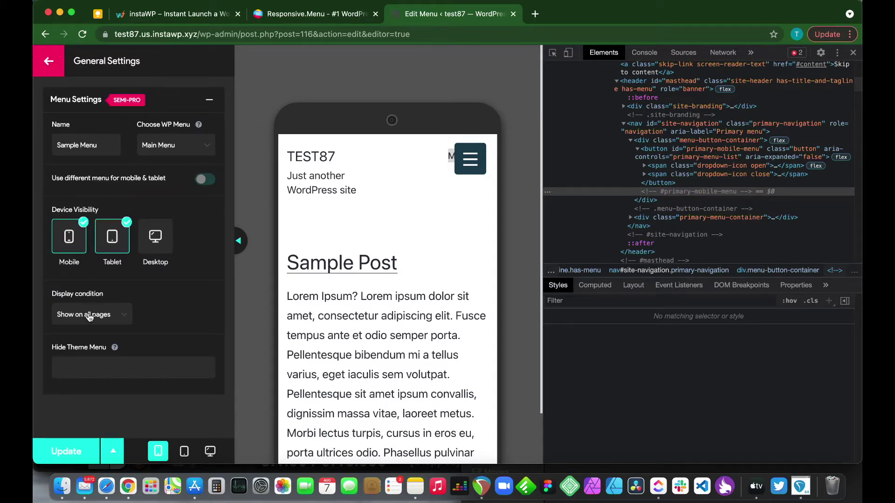
left_click(81, 366)
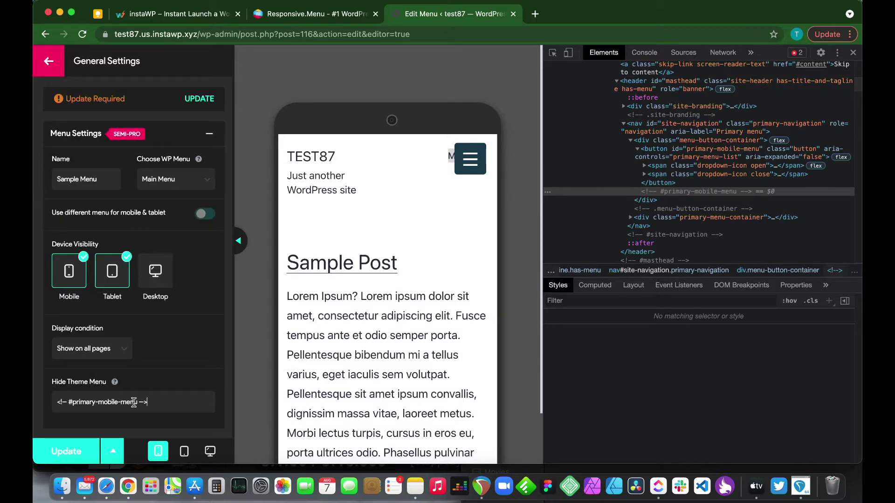
left_click(69, 402)
key("BackSpace")
key("BackSpace")
key("BackSpace")
key("BackSpace")
left_click(62, 459)
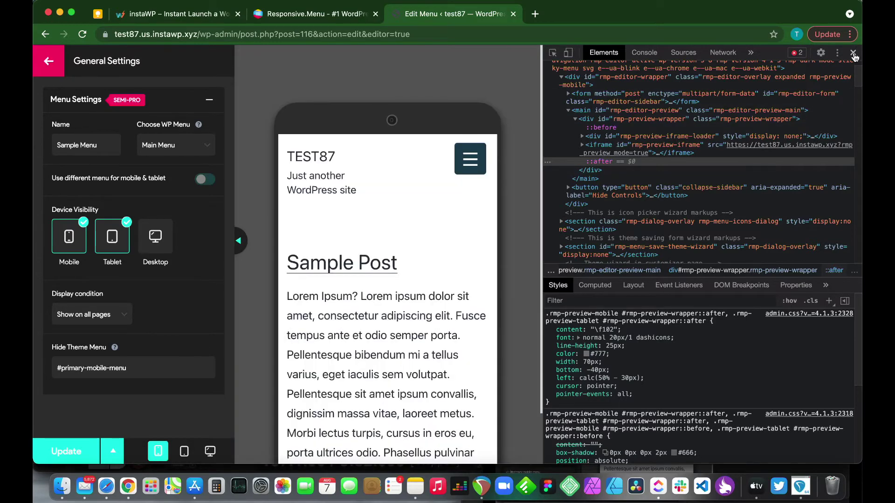
left_click(852, 53)
Step: In Mobile Menu > Container, replace the Title Text 'Responsive Menu' with 'Sample Menu'
left_click(55, 57)
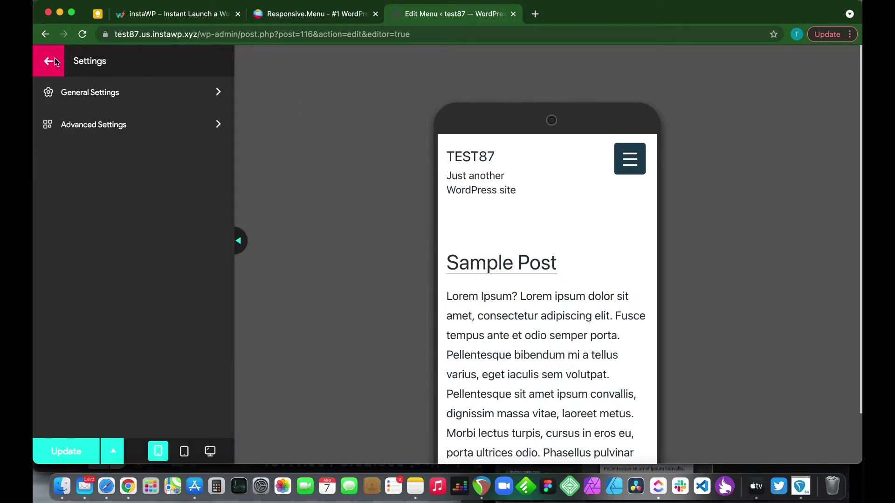
left_click(55, 57)
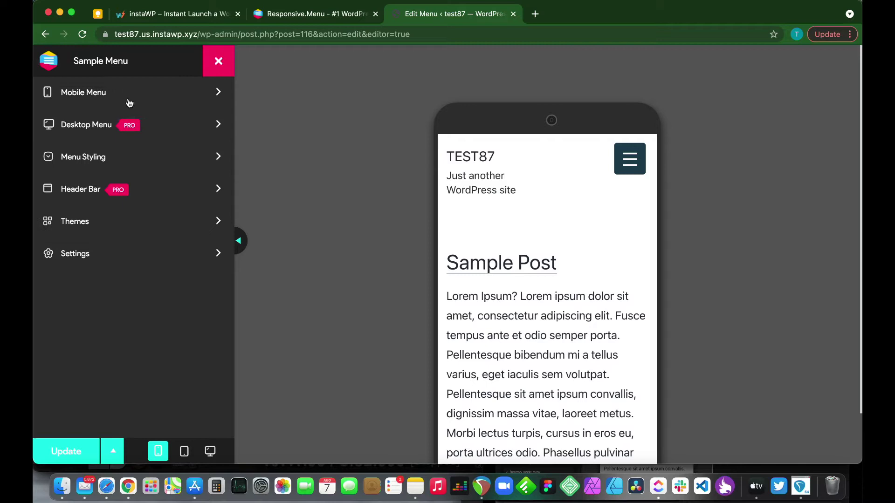
left_click(105, 98)
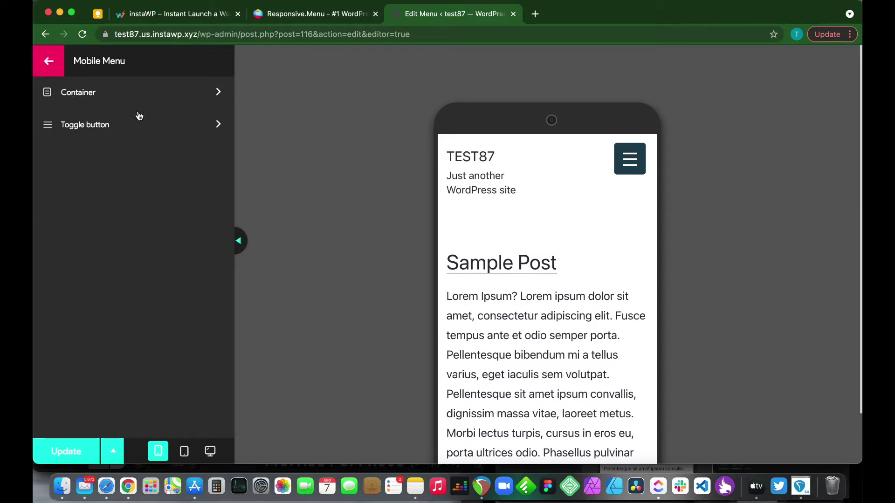
left_click(125, 94)
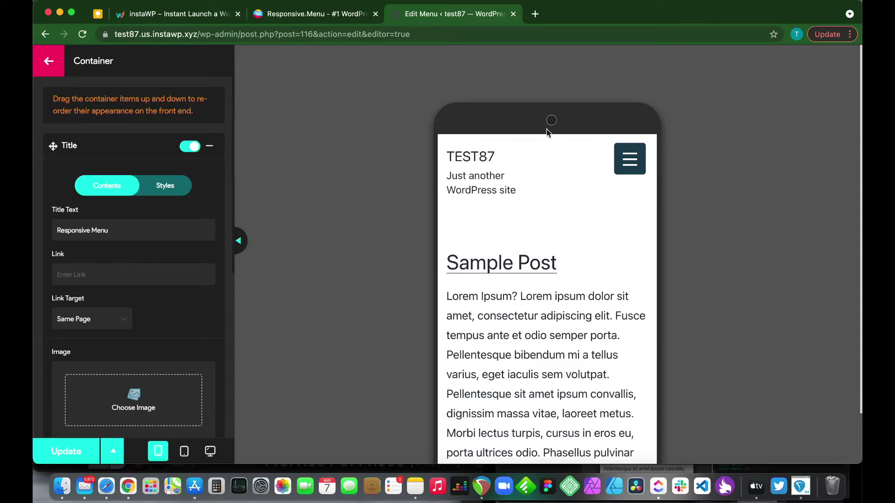
left_click(624, 163)
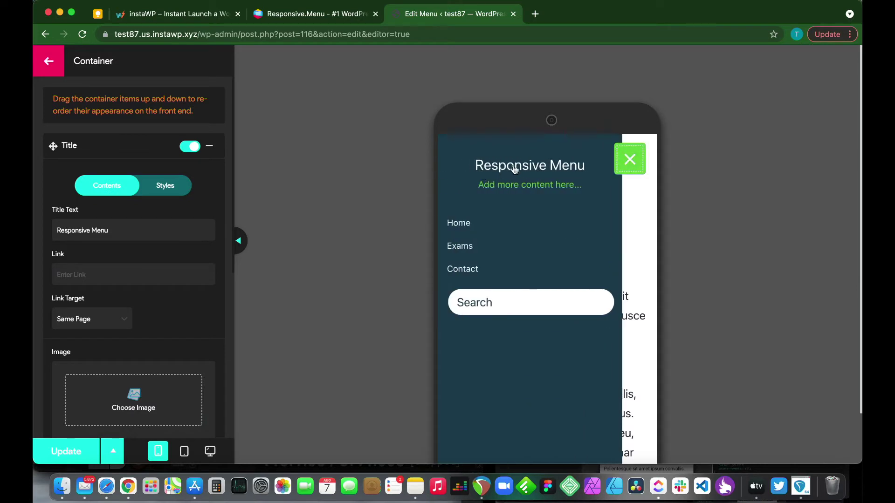
double_click(114, 227)
type("Samp")
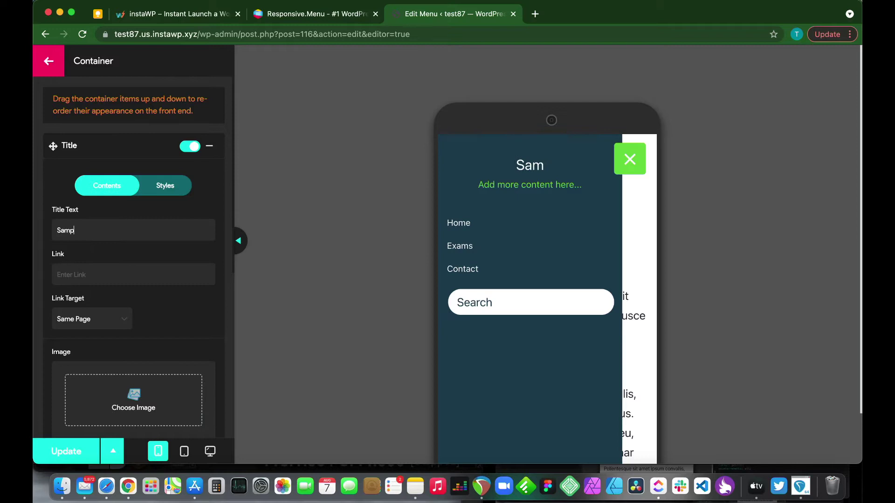
type("le Menu")
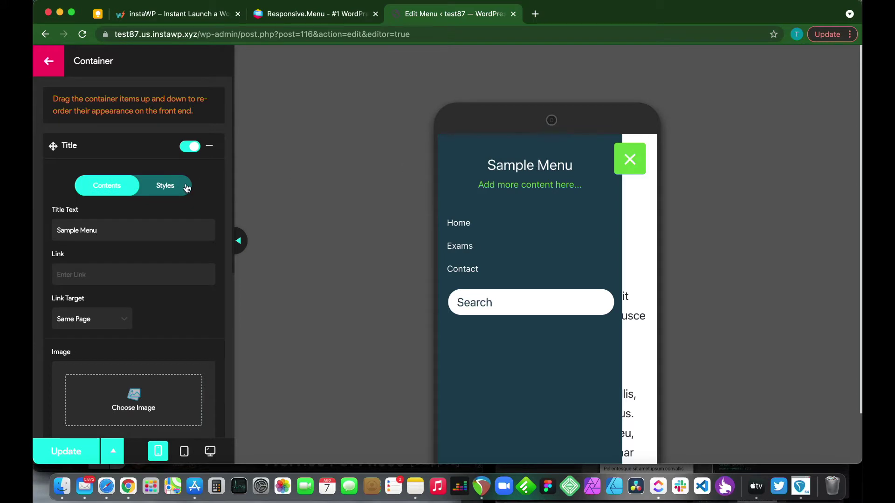
Step: Set the Title Styles padding to 10% on top, right, bottom and left
left_click(166, 187)
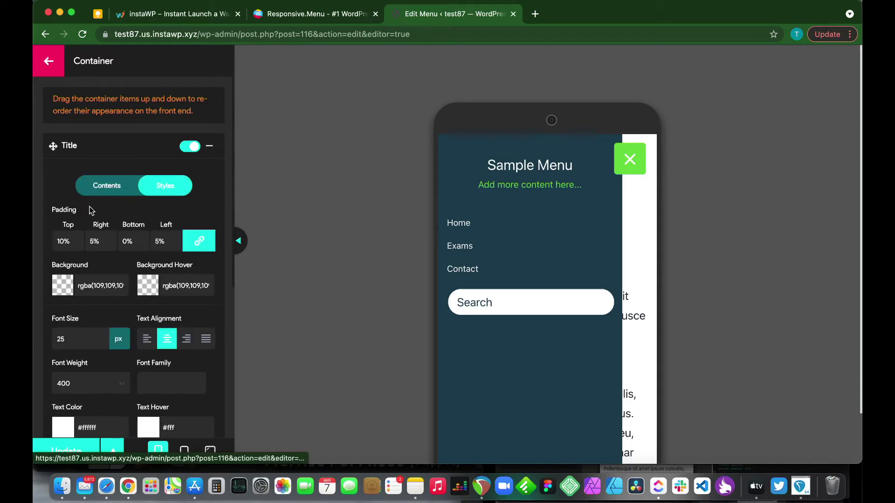
scroll(91, 210, "down", 1)
left_click(65, 228)
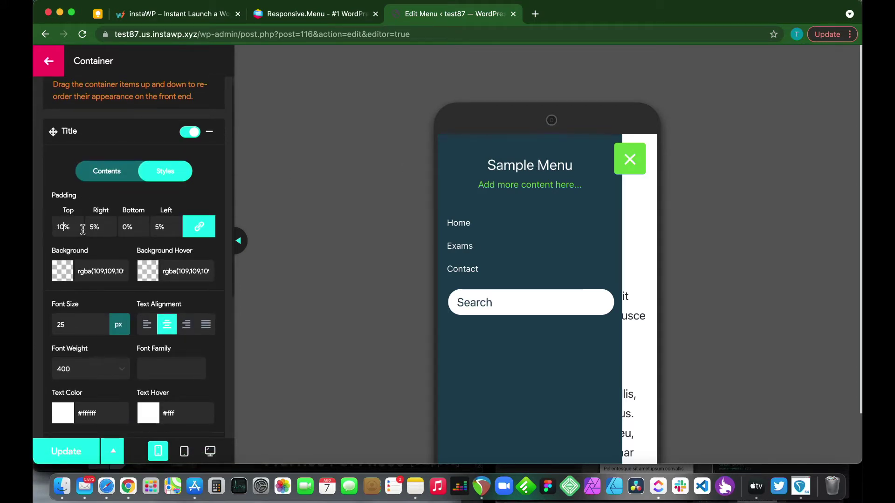
key("BackSpace")
type("5")
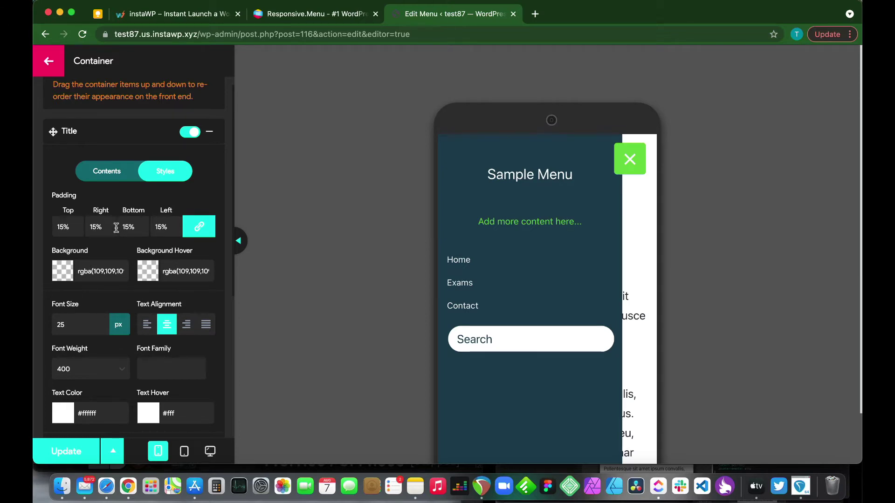
left_click(204, 229)
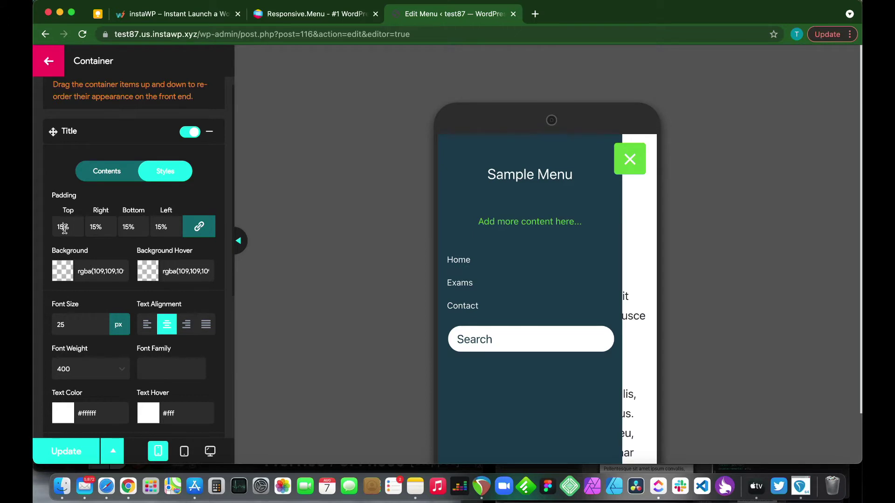
key("BackSpace")
type("20")
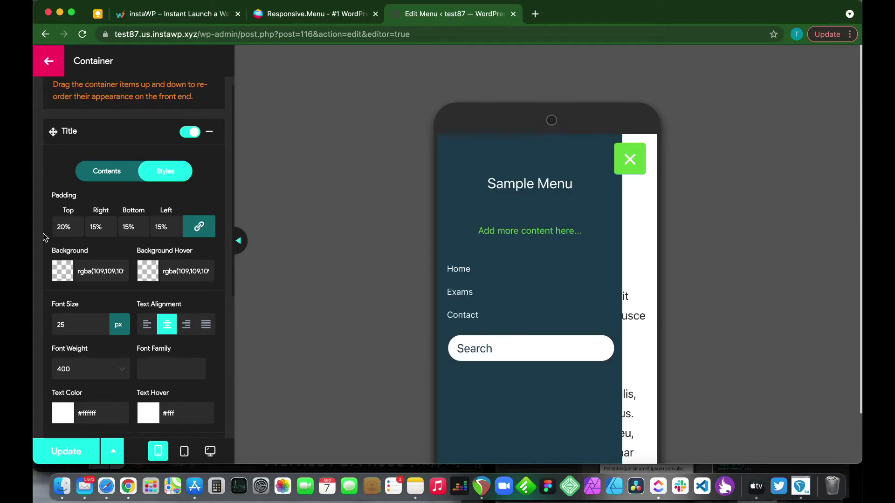
left_click(196, 230)
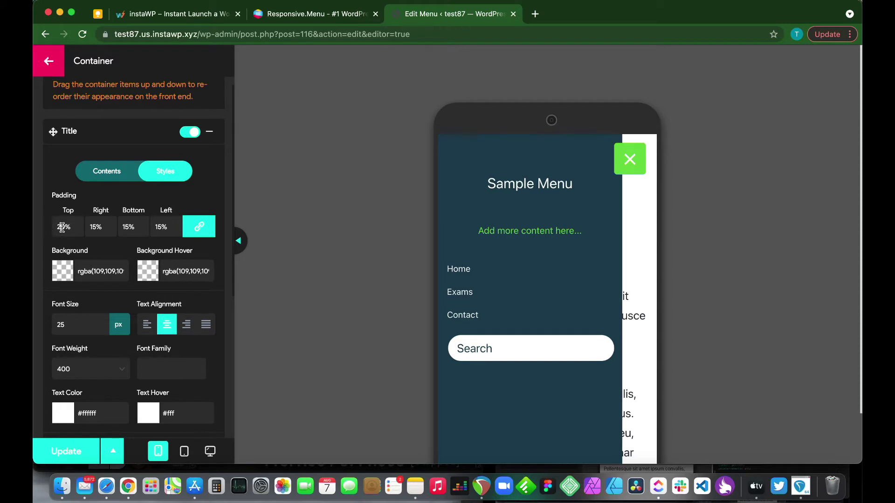
type("10")
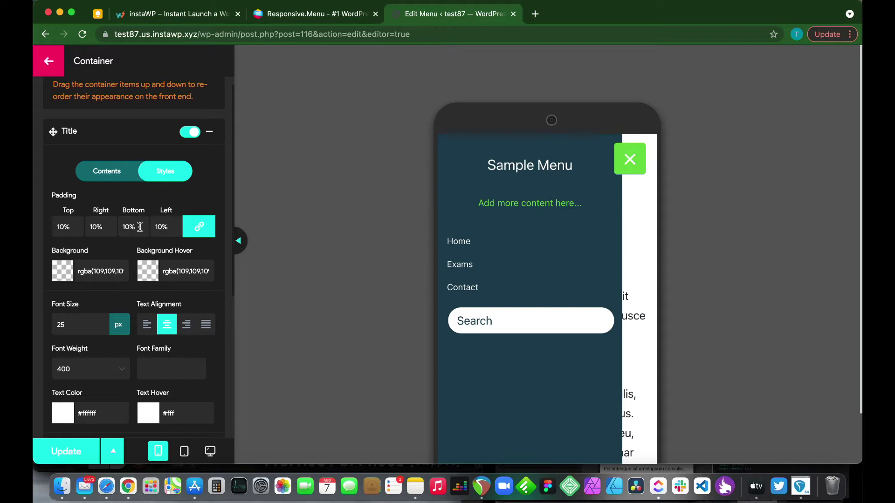
scroll(129, 234, "down", 2)
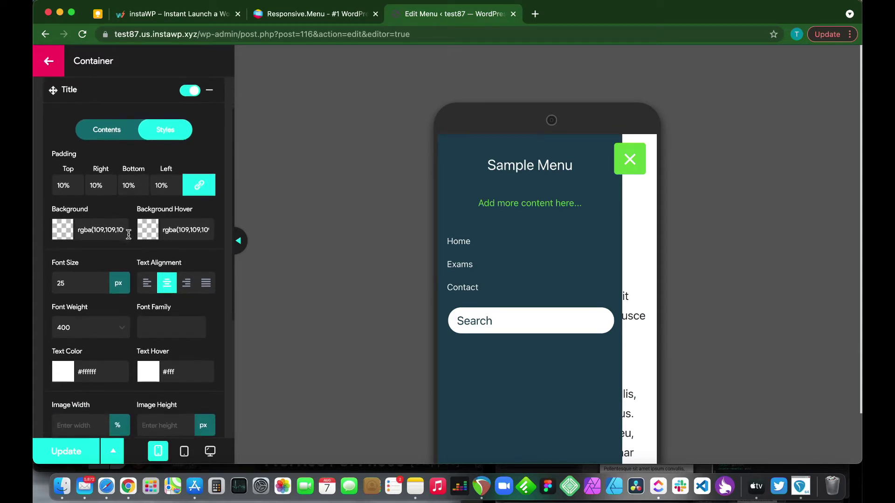
left_click(63, 231)
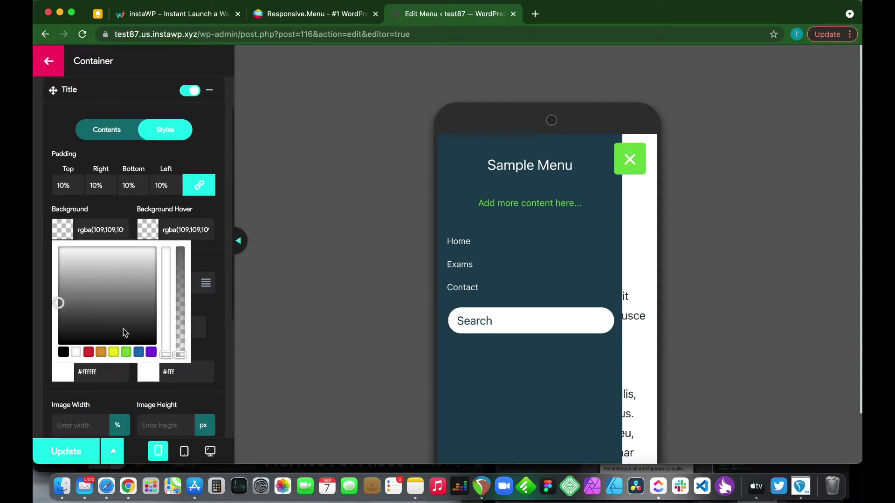
left_click(89, 354)
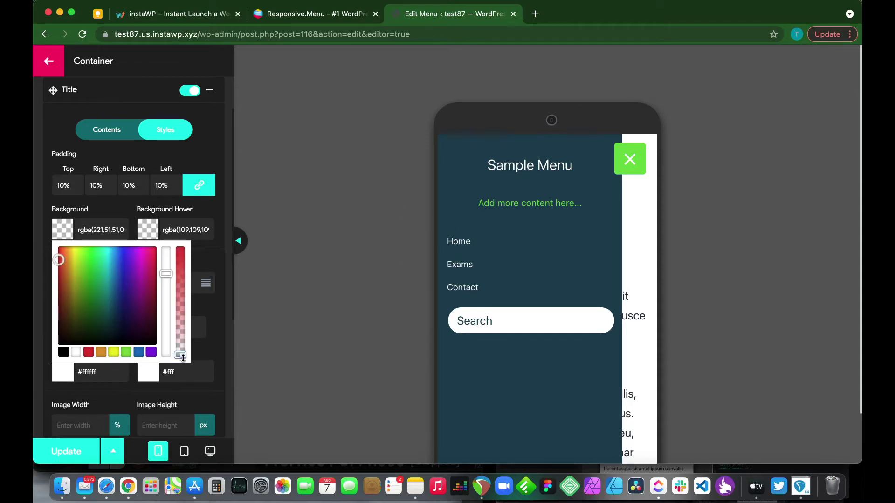
left_click_drag(182, 357, 180, 249)
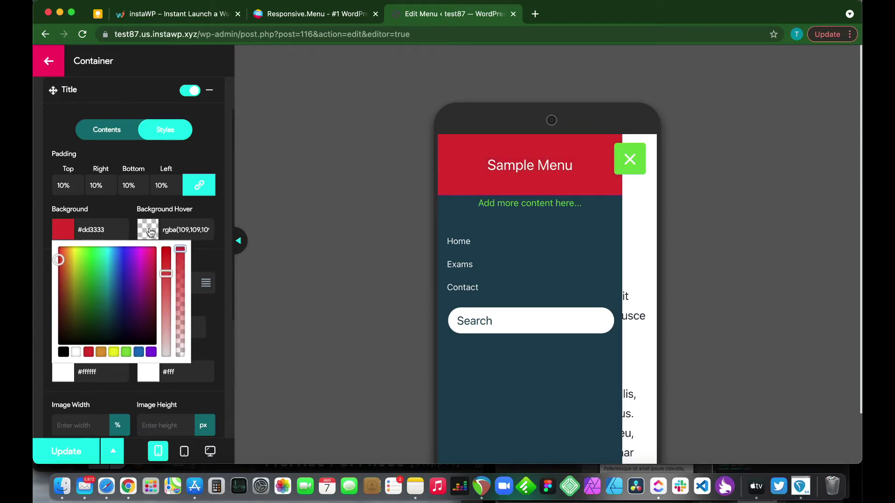
left_click_drag(182, 251, 181, 359)
left_click(178, 376)
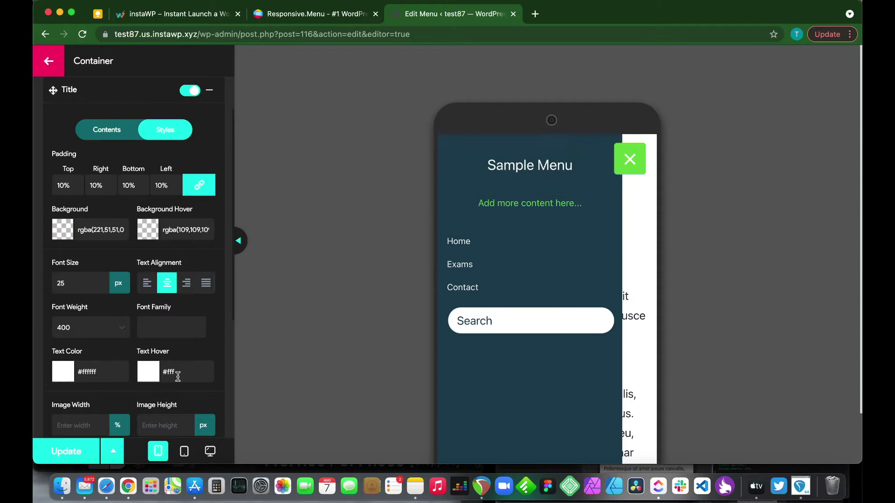
left_click(143, 237)
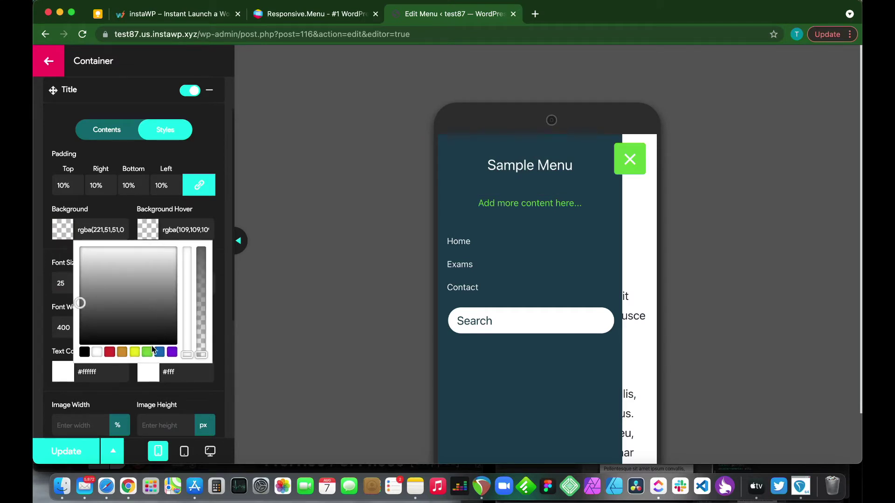
left_click(171, 353)
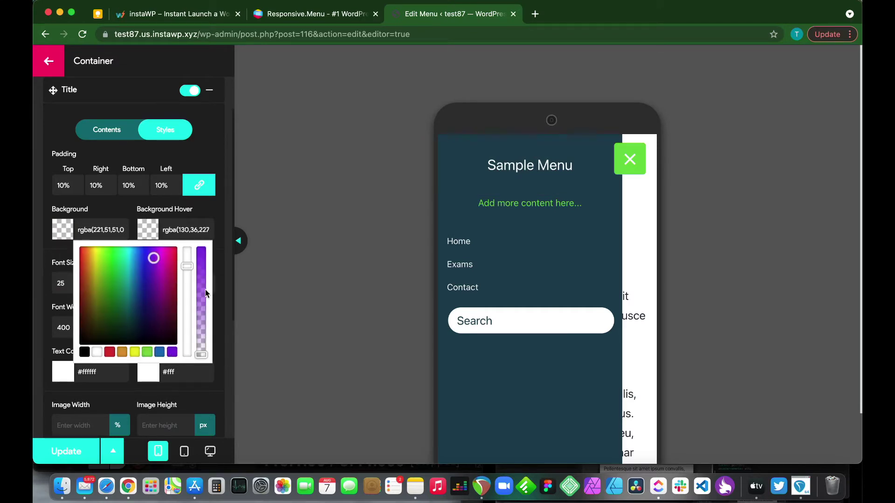
left_click_drag(200, 355, 199, 251)
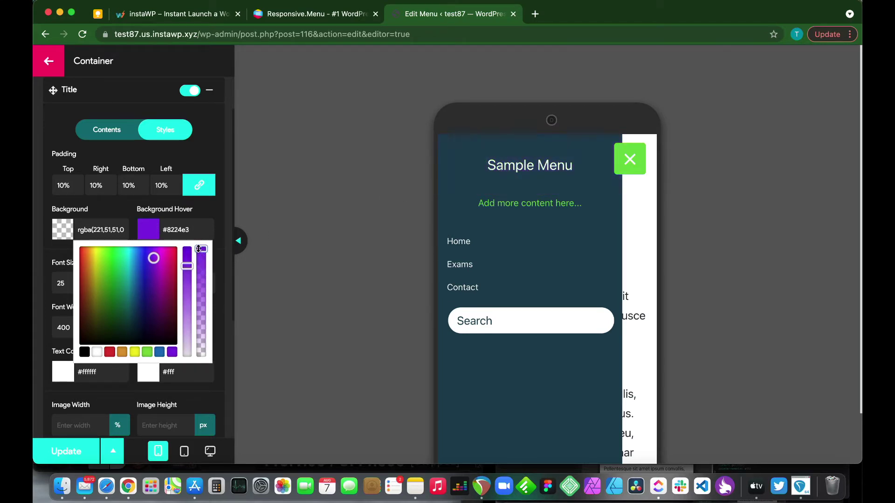
left_click_drag(198, 248, 200, 354)
left_click(198, 411)
scroll(156, 279, "down", 3)
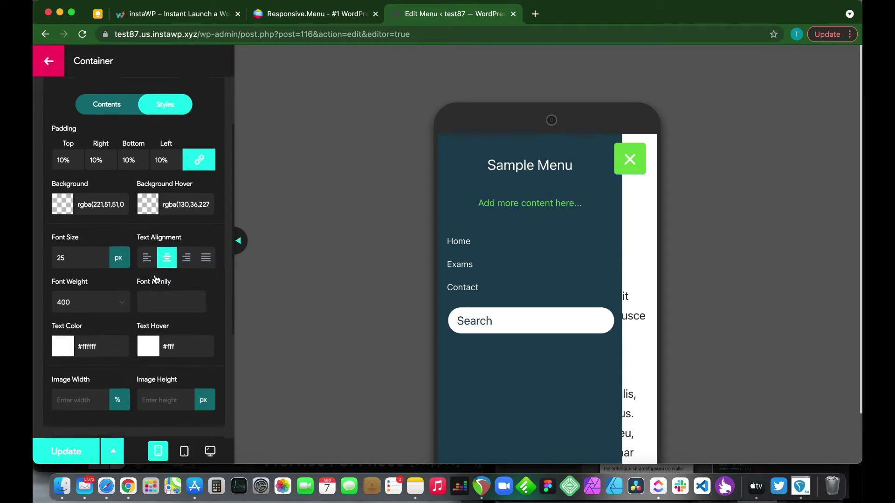
left_click(104, 222)
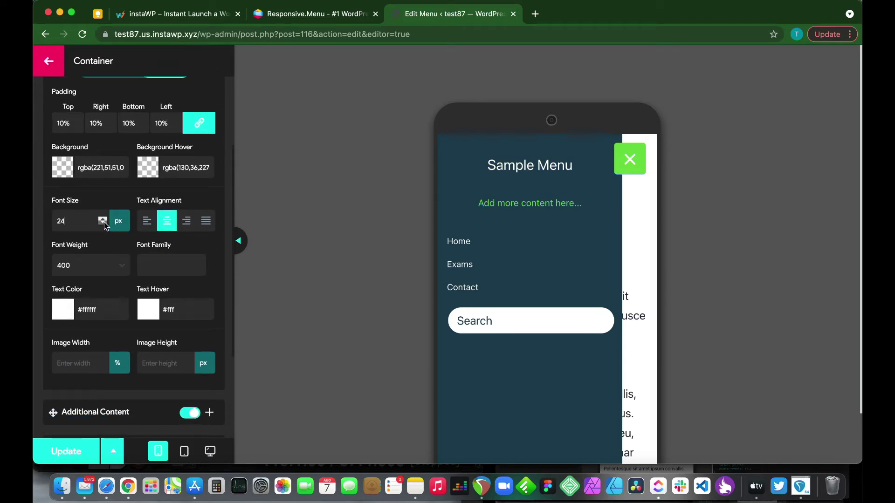
left_click(103, 218)
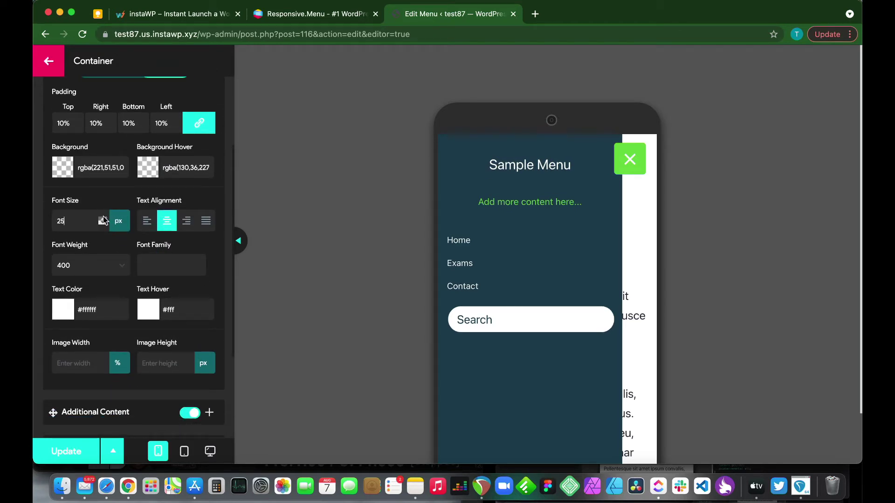
left_click(147, 221)
left_click(167, 221)
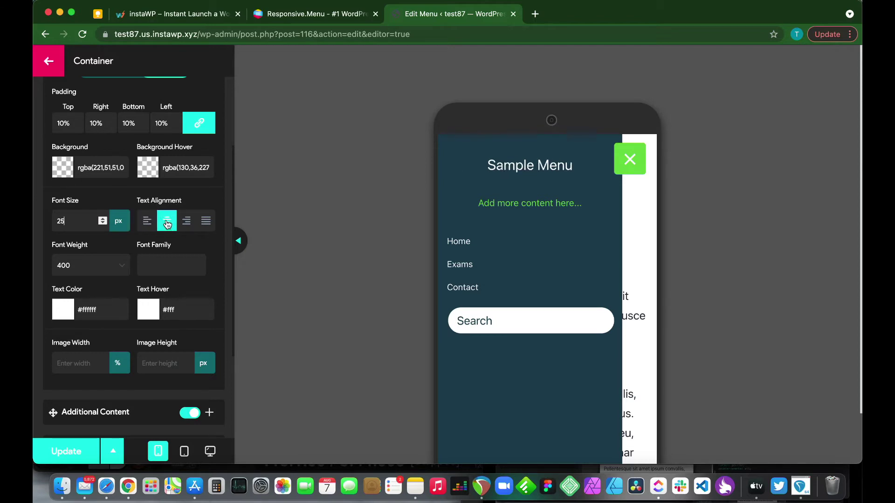
scroll(129, 269, "down", 2)
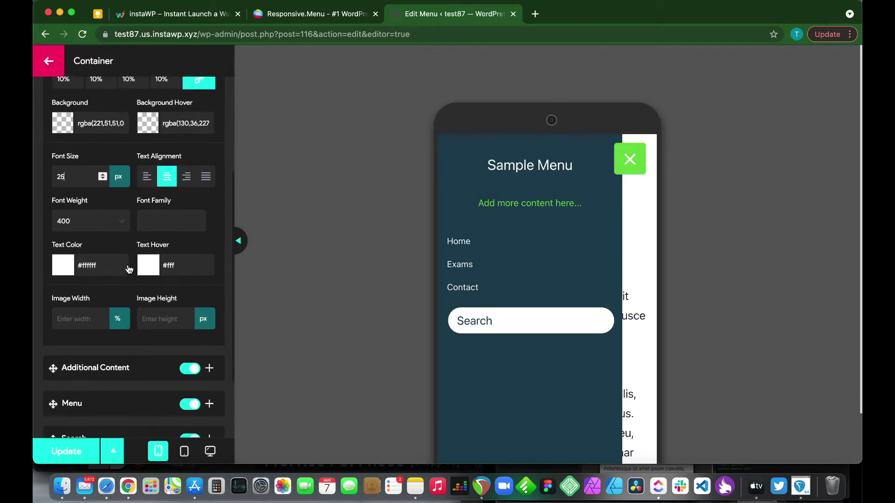
scroll(107, 243, "down", 1)
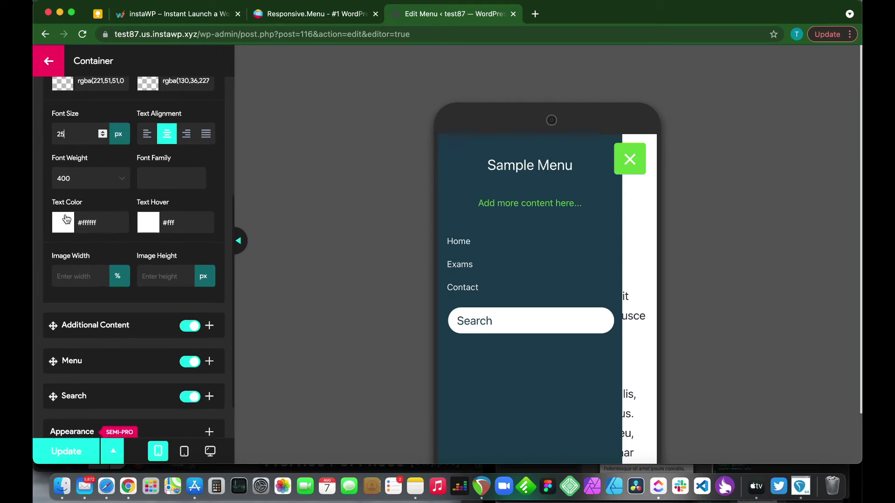
scroll(89, 233, "down", 1)
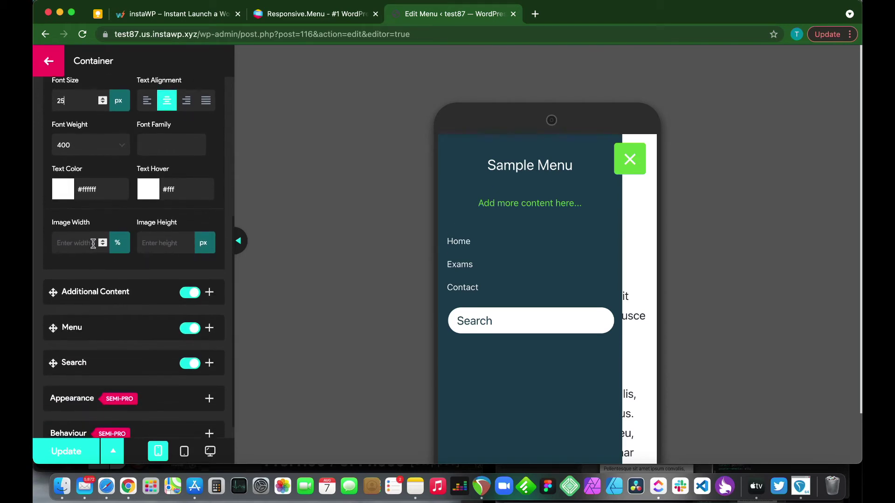
scroll(212, 247, "down", 1)
scroll(212, 247, "up", 5)
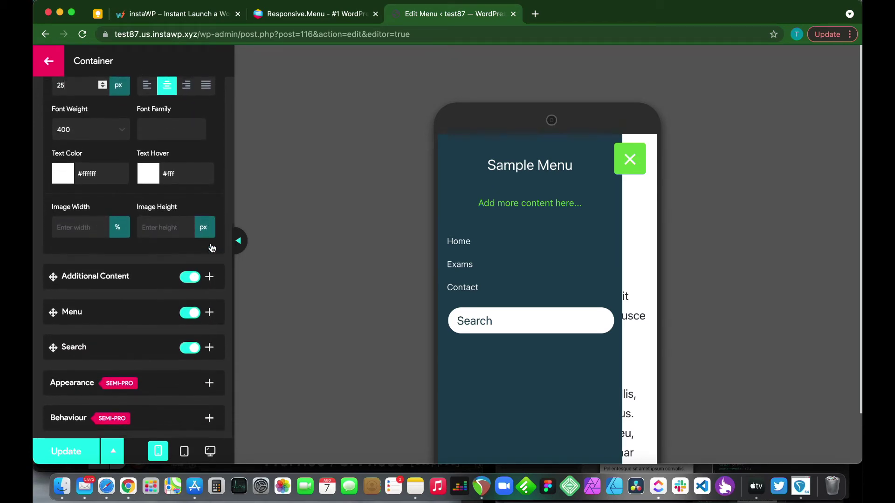
scroll(212, 248, "down", 4)
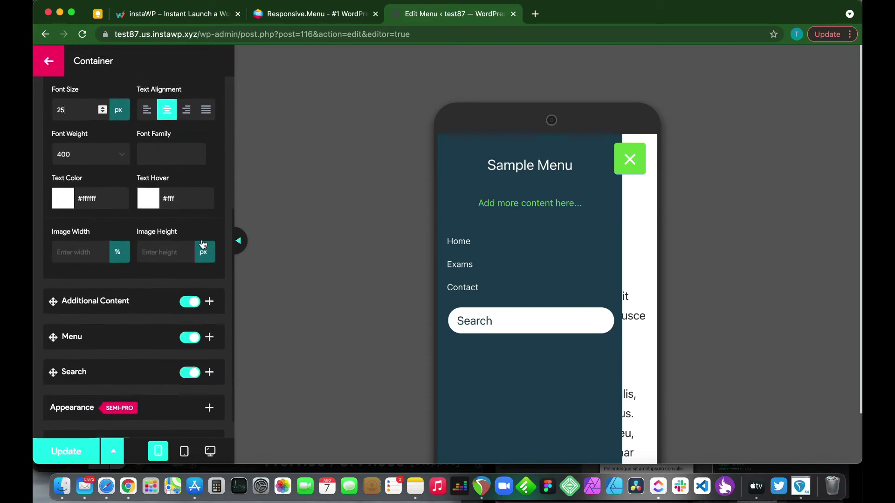
scroll(154, 288, "down", 2)
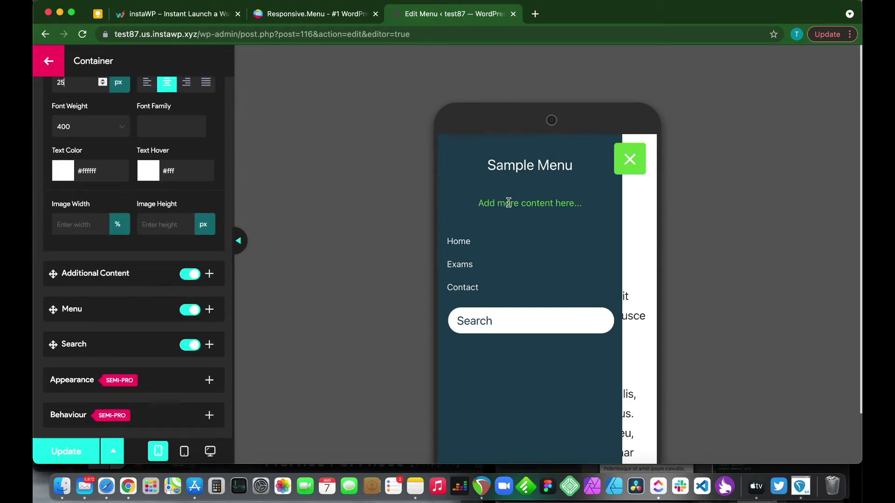
Step: Replace the Additional Content placeholder with 'Get 50% off your first purchase!'
left_click(216, 281)
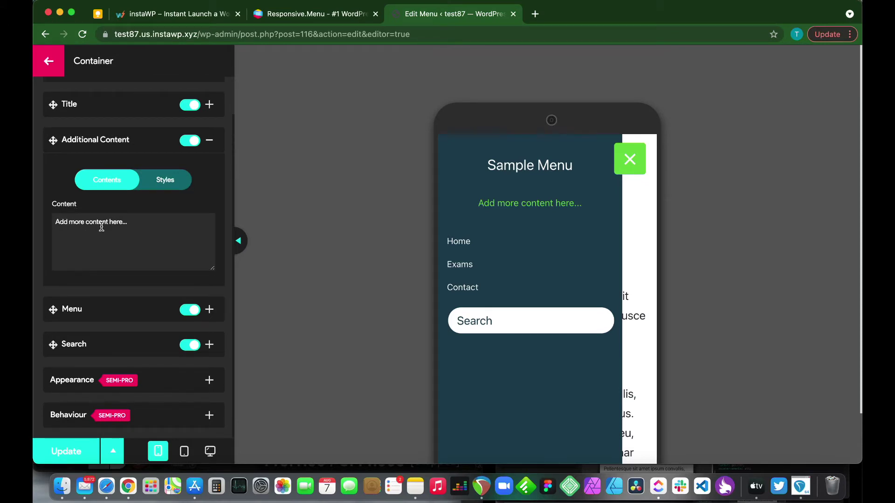
triple_click(146, 226)
key("BackSpace")
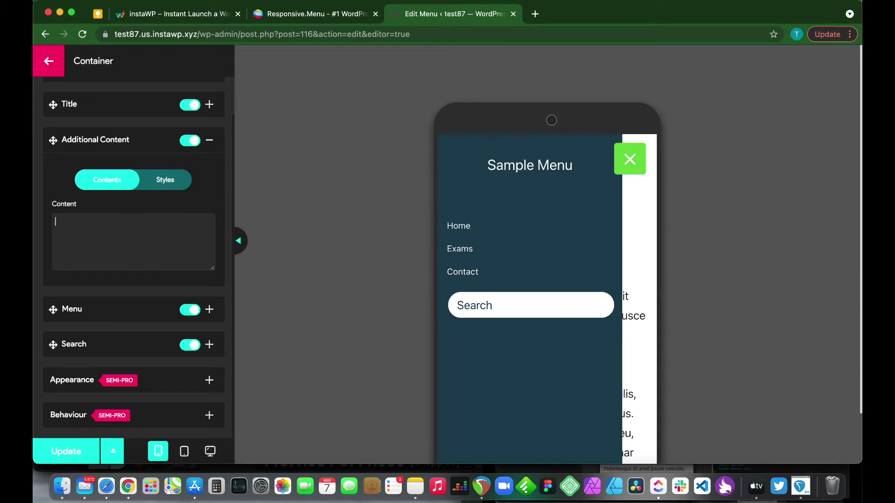
type("Get 50")
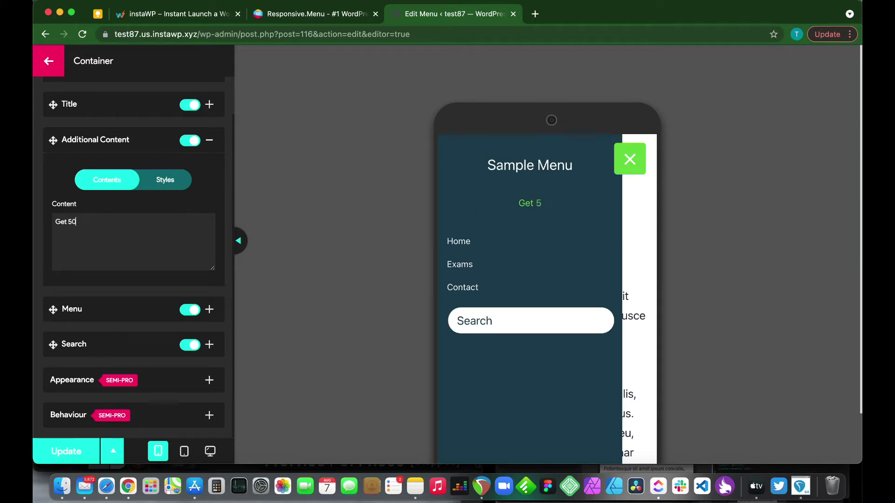
type("% off your first")
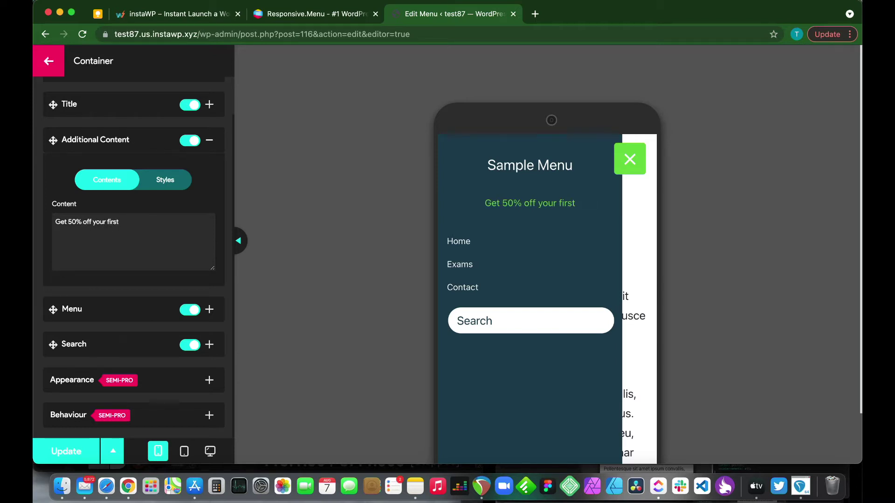
type(" purchase")
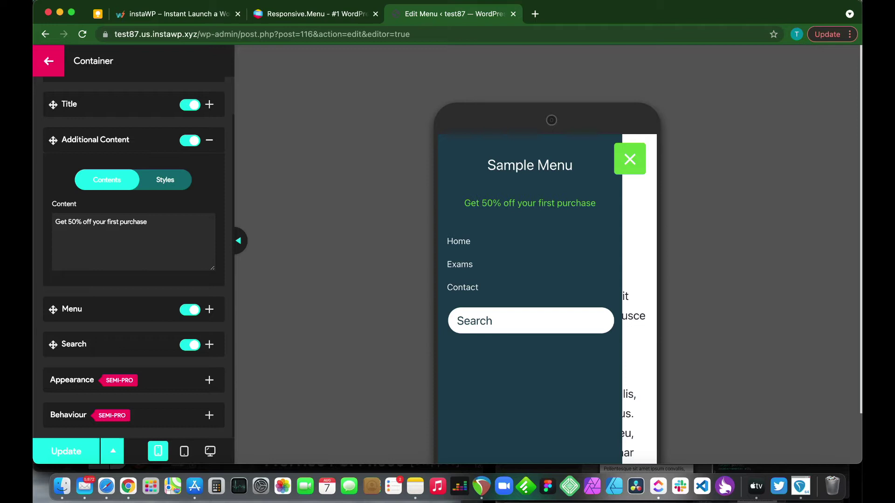
type("!")
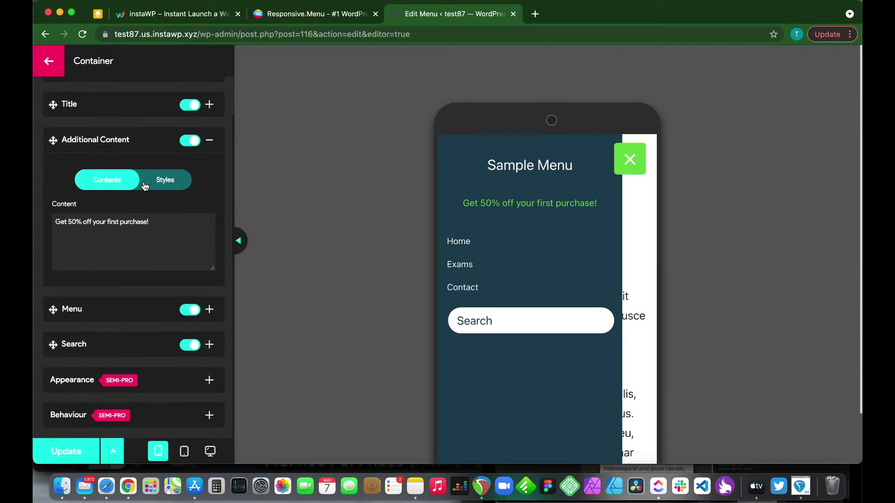
Step: Make the promo line's text colour red (#dd3333)
left_click(163, 183)
scroll(89, 294, "down", 2)
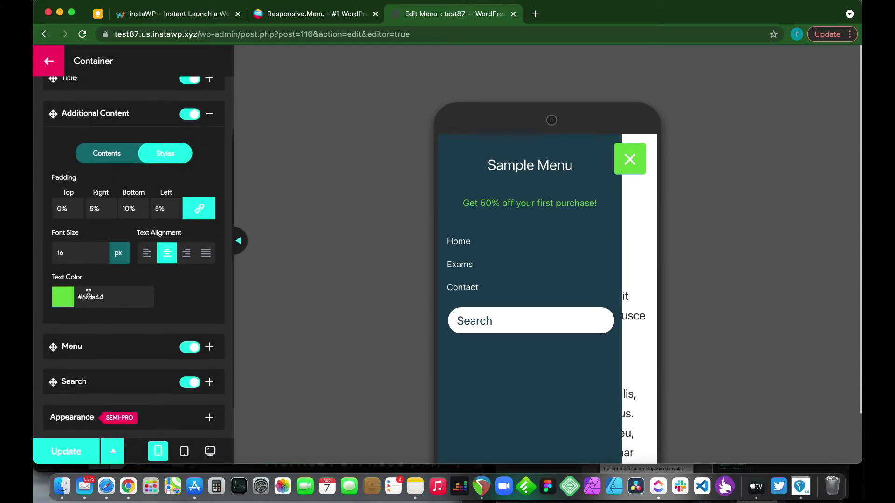
left_click(63, 297)
left_click(75, 420)
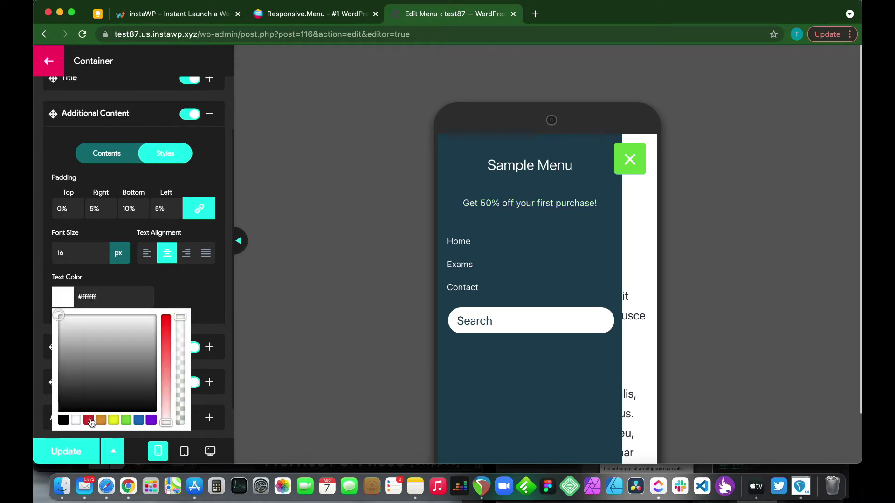
left_click(89, 421)
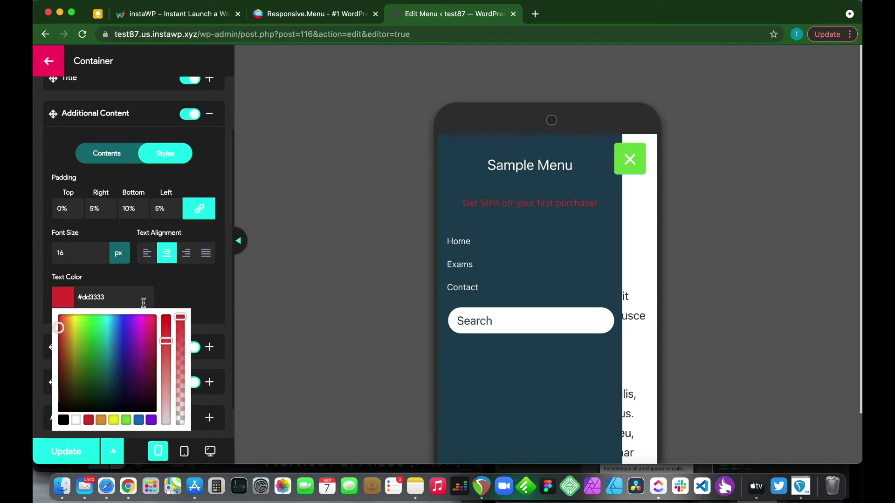
scroll(172, 261, "down", 1)
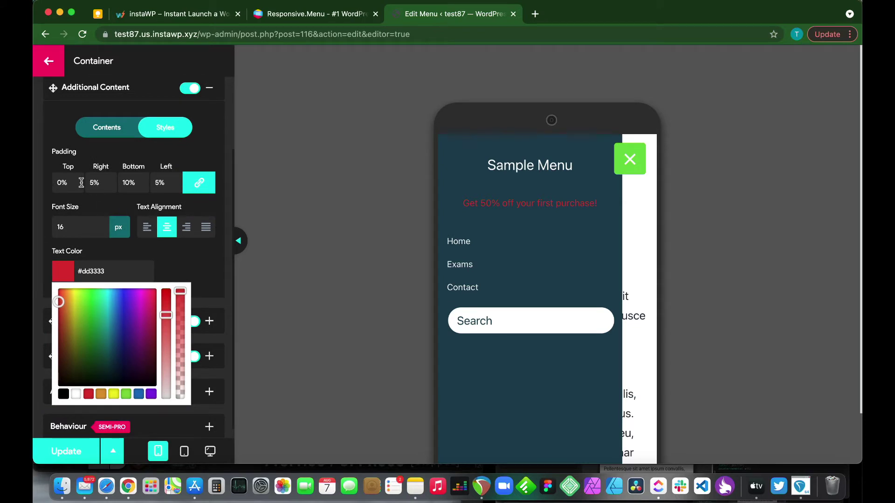
left_click(63, 183)
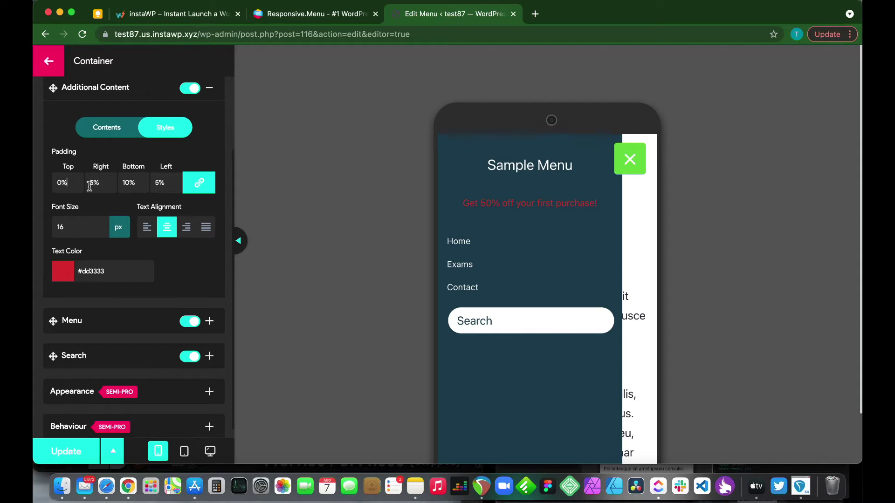
Step: Give the promo line 5% padding on all sides
left_click(199, 183)
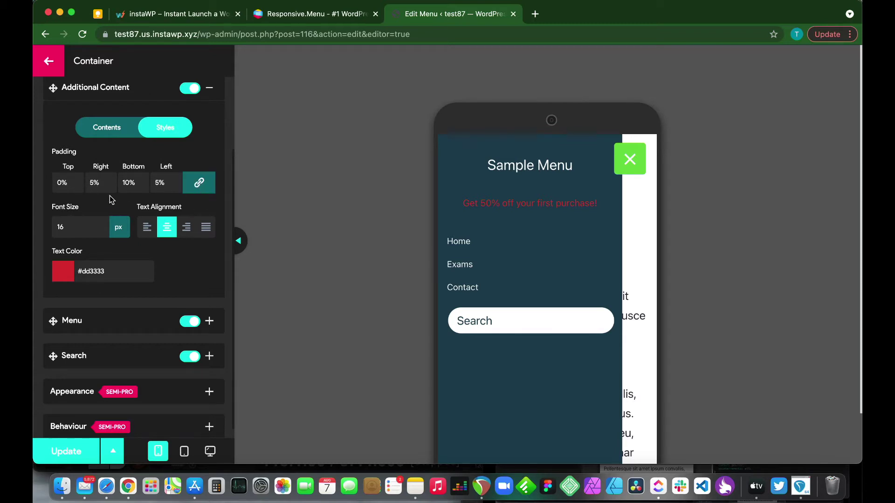
double_click(59, 182)
type("10%")
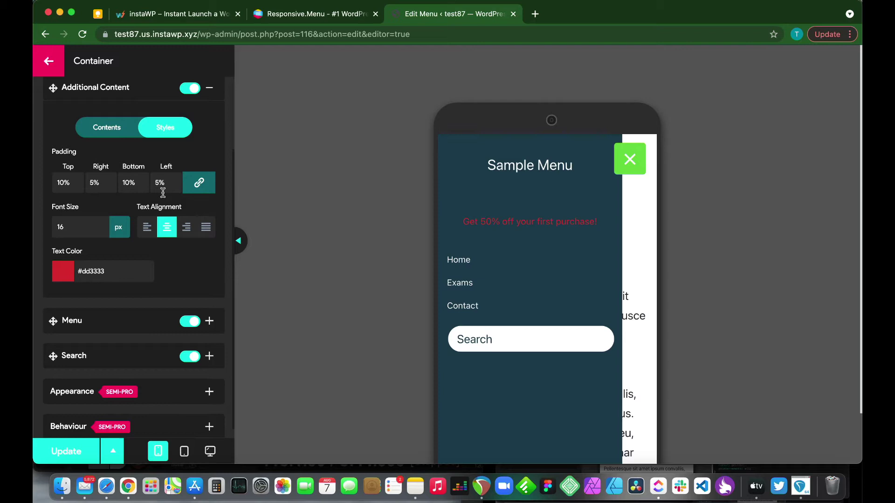
key("BackSpace")
key("BackSpace")
left_click(199, 183)
left_click(61, 182)
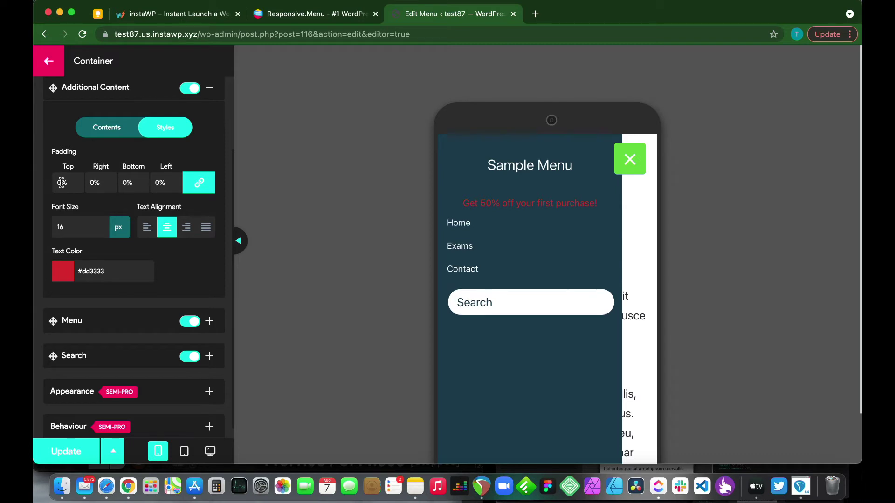
type("5")
scroll(100, 287, "down", 1)
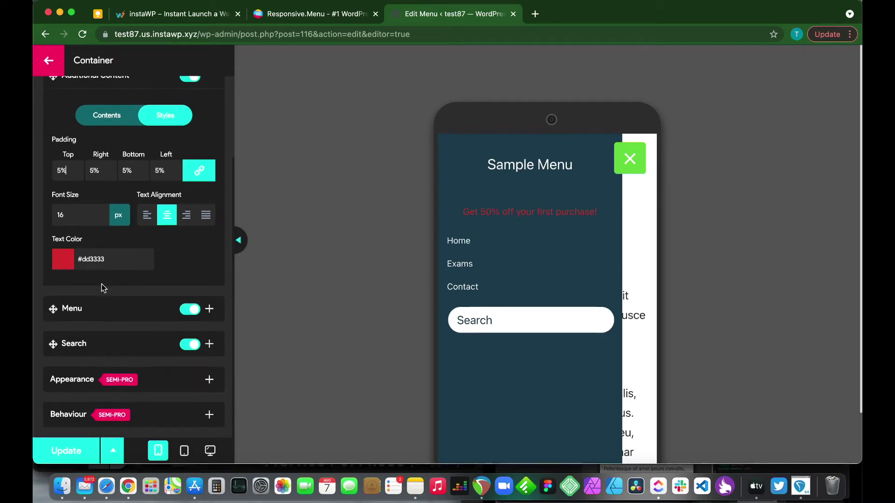
Step: Set the linked menu-item padding to 5 so every side becomes 5px
left_click(209, 310)
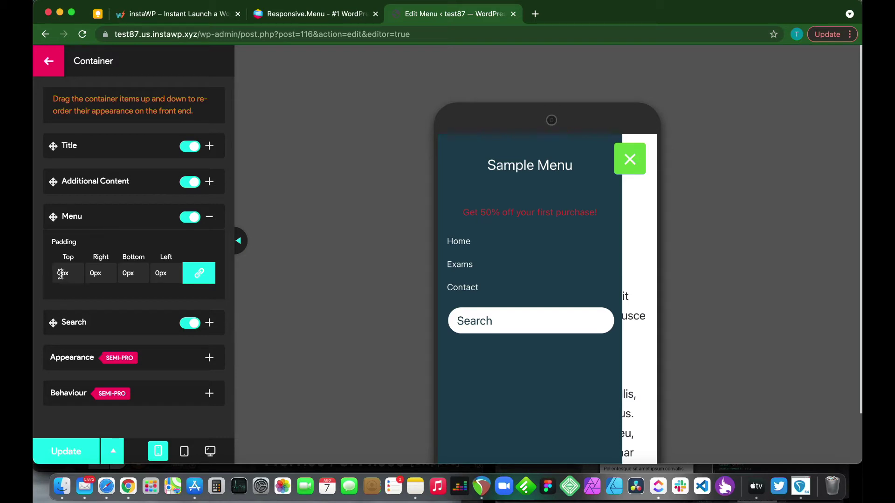
type("5")
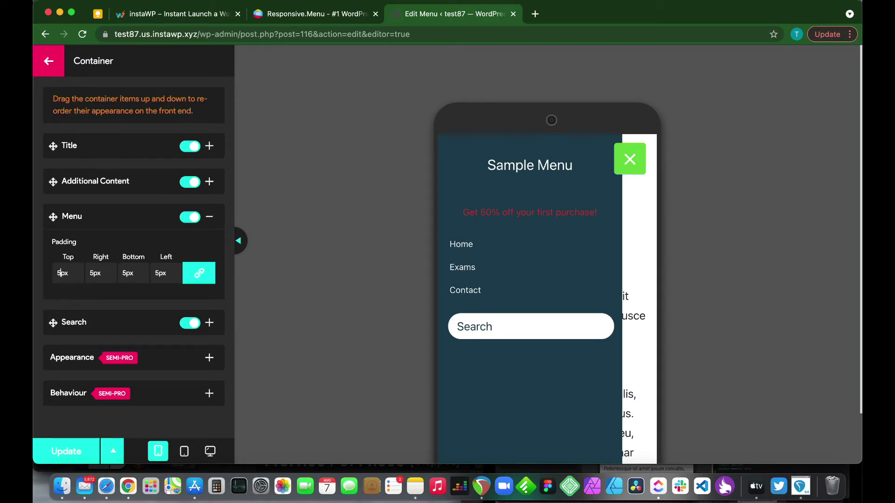
key("BackSpace")
type("5")
Step: Give the search bar a 45px border radius for fully rounded corners
left_click(191, 324)
left_click(187, 324)
left_click(210, 324)
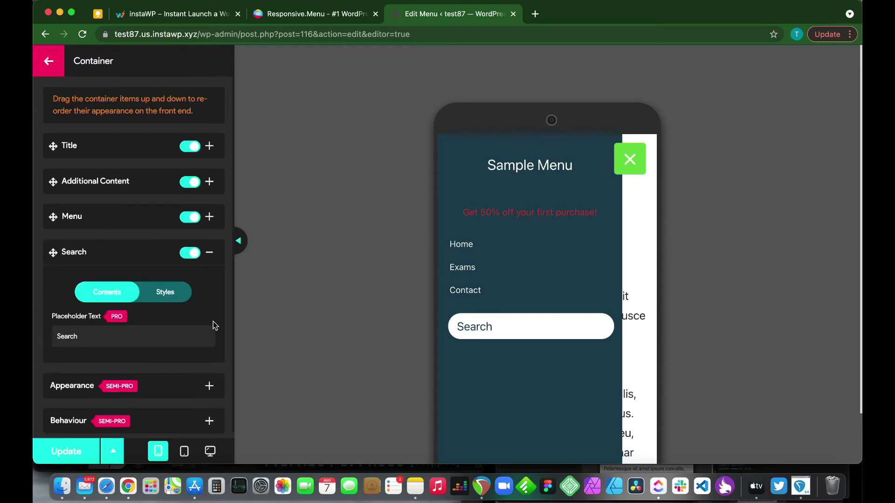
left_click(165, 287)
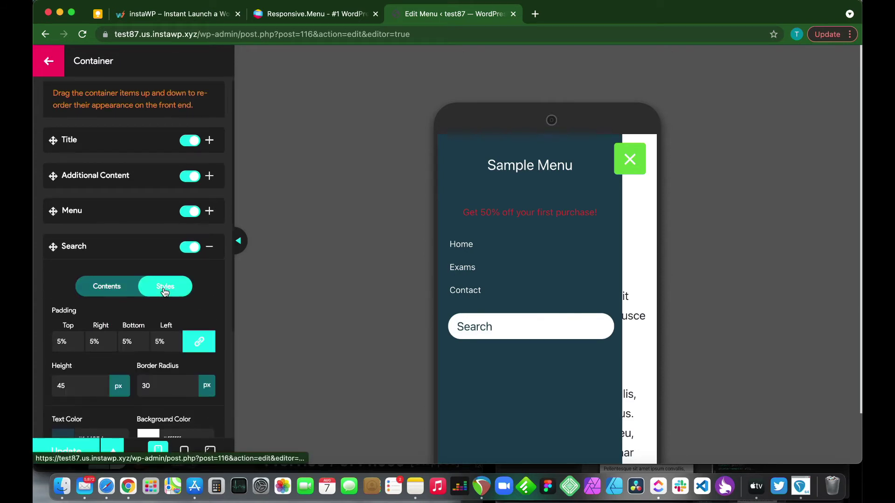
scroll(112, 296, "down", 2)
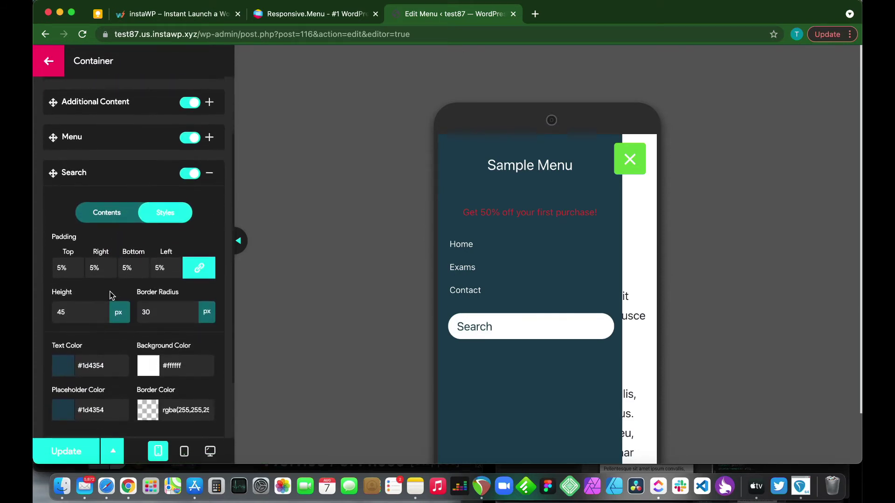
left_click(104, 316)
left_click(192, 310)
left_click(195, 310)
left_click(195, 310)
left_click(193, 310)
left_click_drag(168, 313, 134, 317)
type("0")
left_click_drag(159, 315, 136, 317)
Step: Make the search bar's typed text red (#dd3333)
scroll(135, 348, "down", 3)
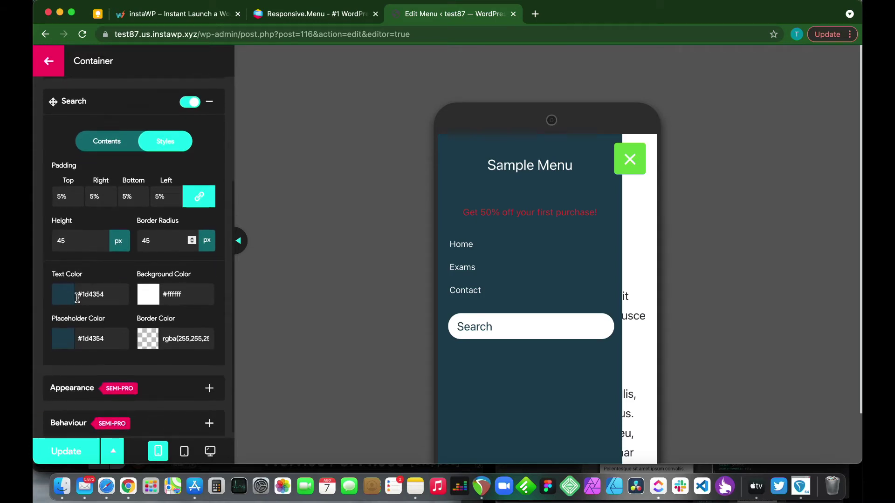
left_click(67, 298)
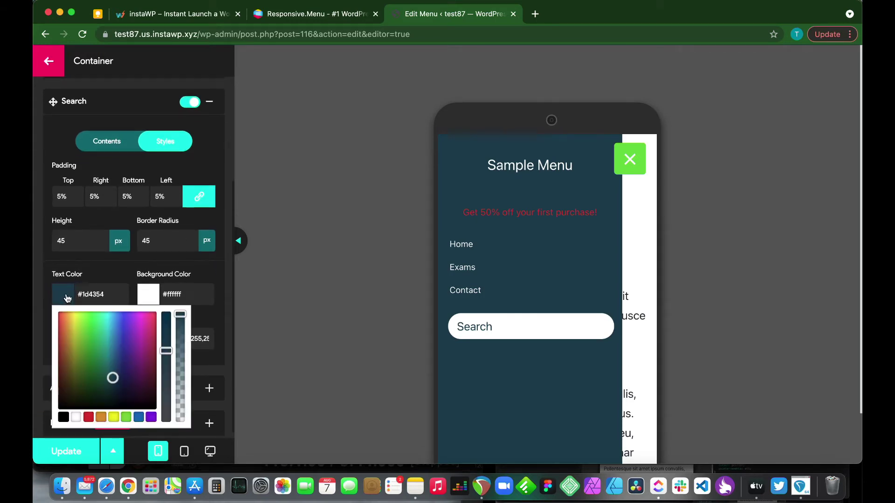
left_click(90, 420)
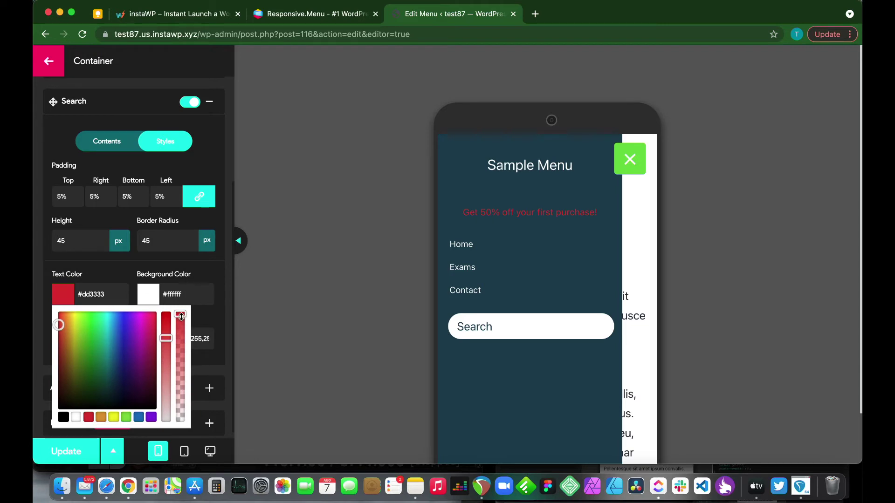
mouse_move(181, 316)
left_mouse_down()
mouse_move(181, 340)
mouse_move(182, 315)
left_mouse_up()
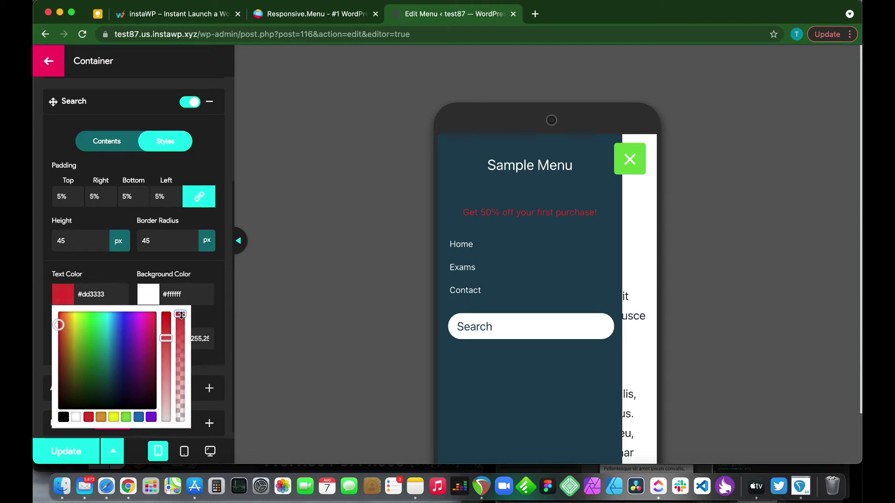
left_click(117, 277)
Step: Make the search bar background yellow (#eeee22)
left_click(149, 295)
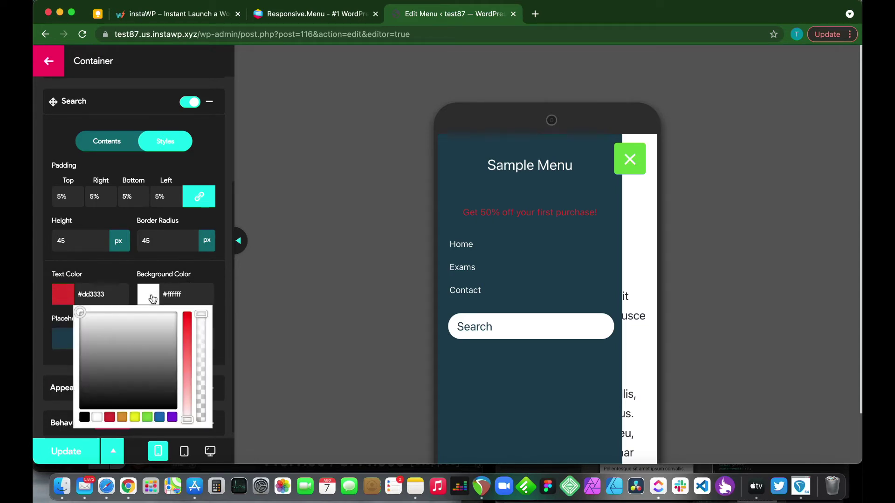
left_click(470, 329)
type("hhhhhhh")
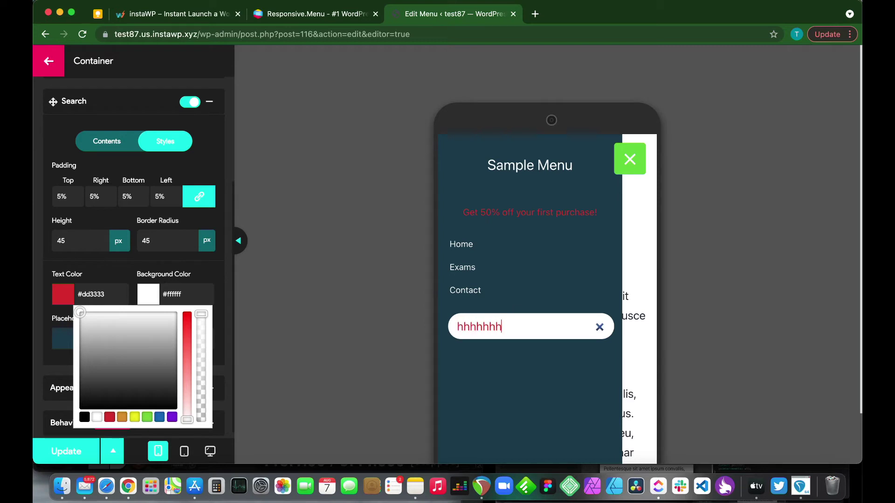
key("BackSpace")
key("BackSpace")
key("BackSpace")
key("BackSpace")
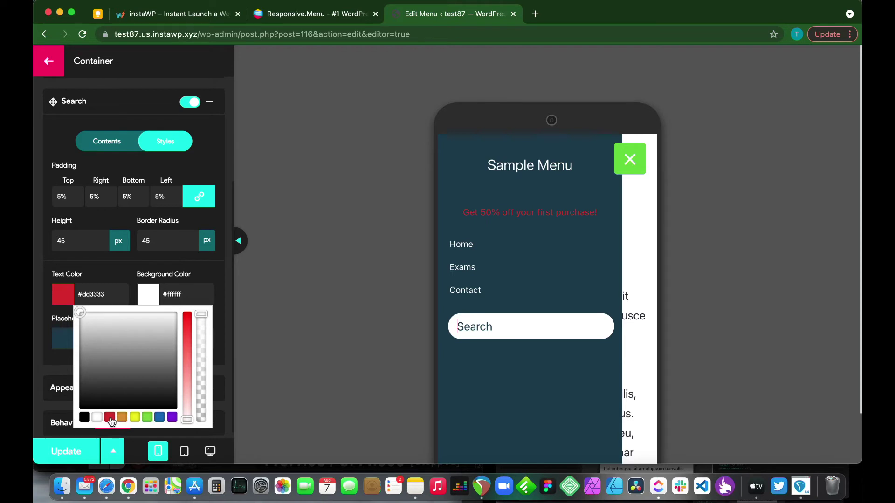
left_click(135, 417)
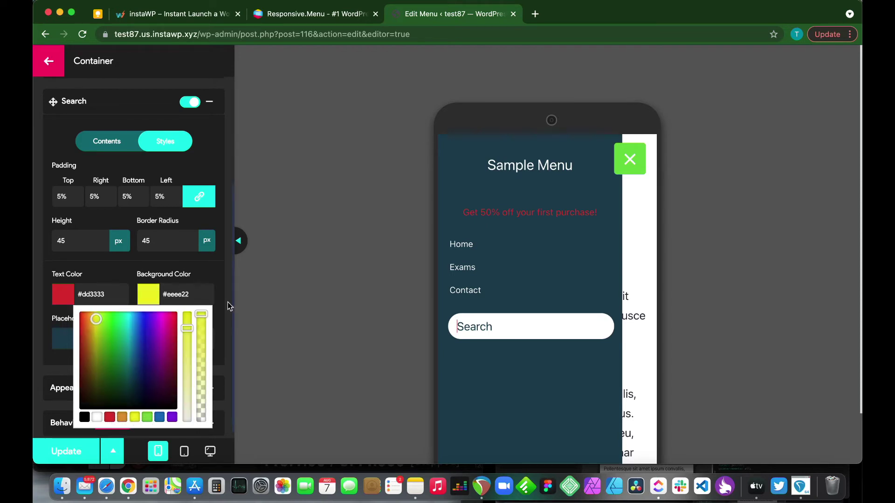
Step: Make the search placeholder text green (#81d742)
left_click(63, 339)
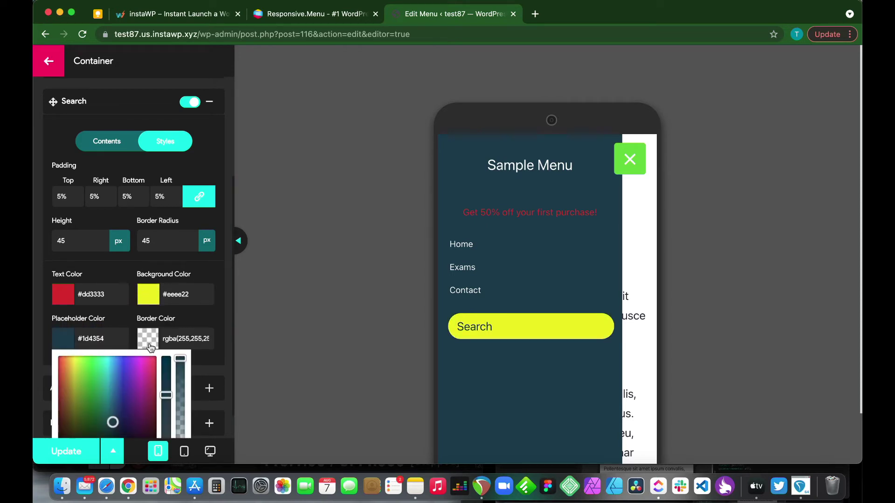
scroll(112, 402, "down", 2)
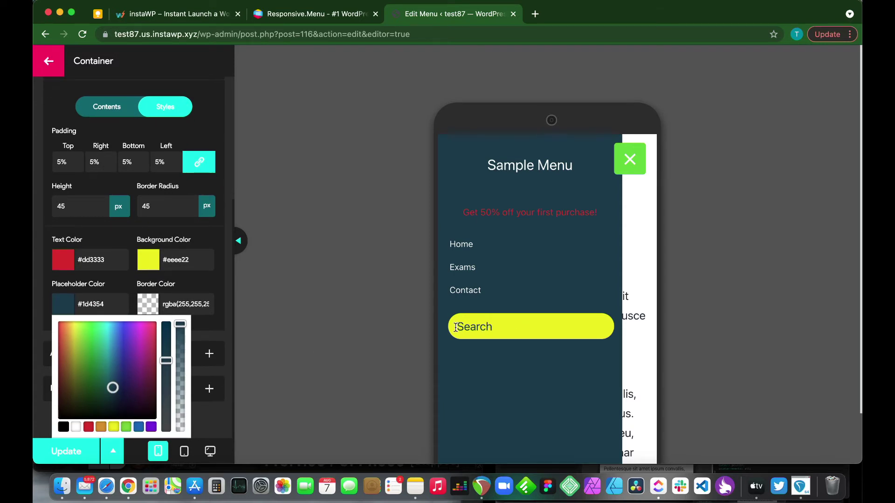
left_click(126, 427)
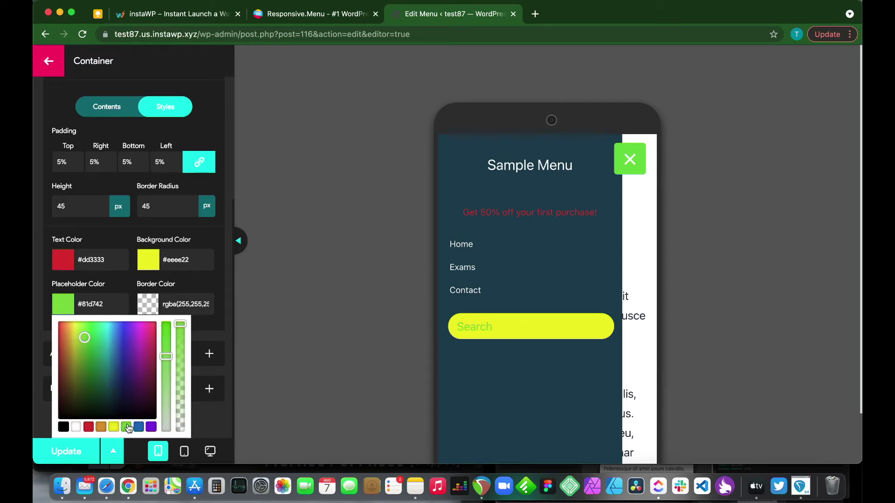
scroll(186, 405, "up", 1)
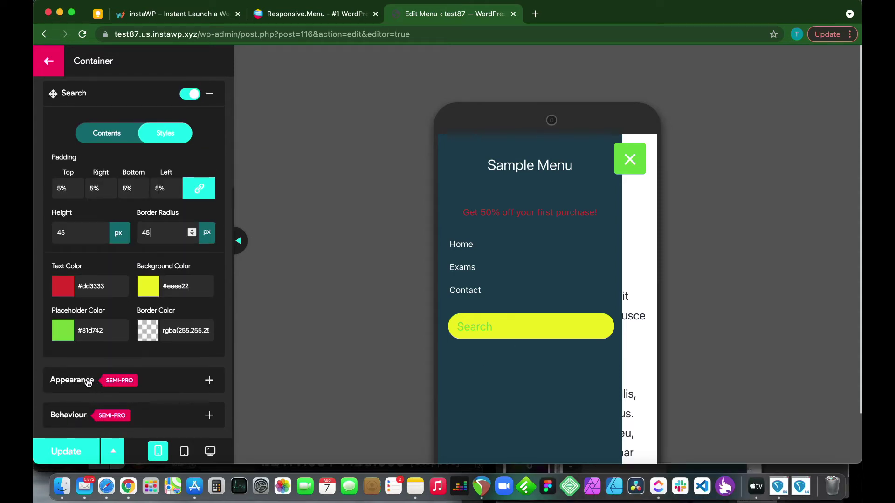
Step: Glance at the Appearance and Behaviour settings, then return to the Mobile Menu list
left_click(211, 382)
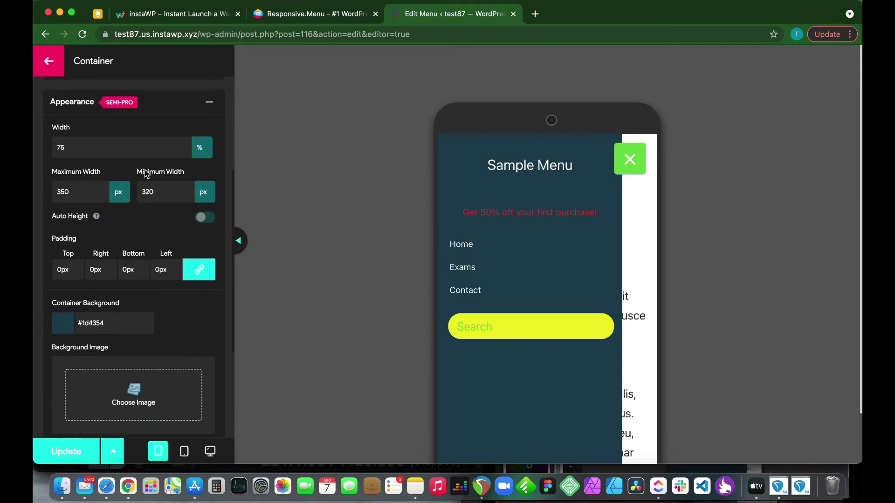
left_click(209, 111)
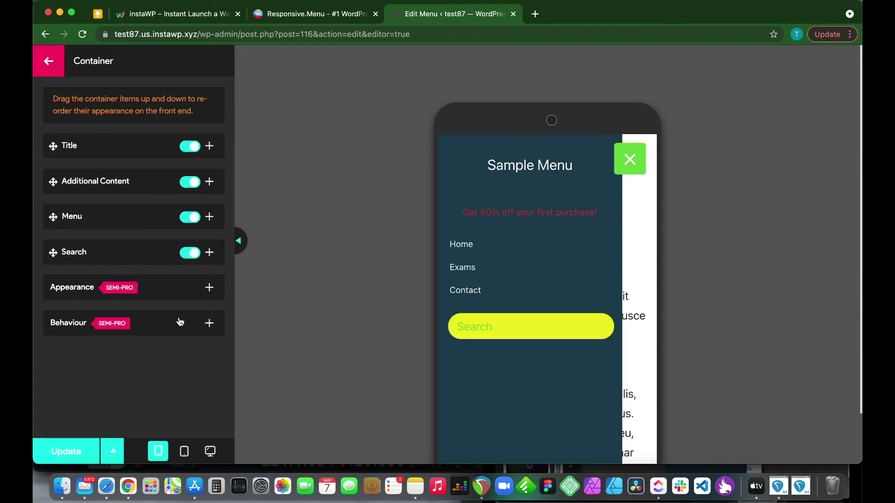
left_click(209, 324)
scroll(118, 344, "down", 3)
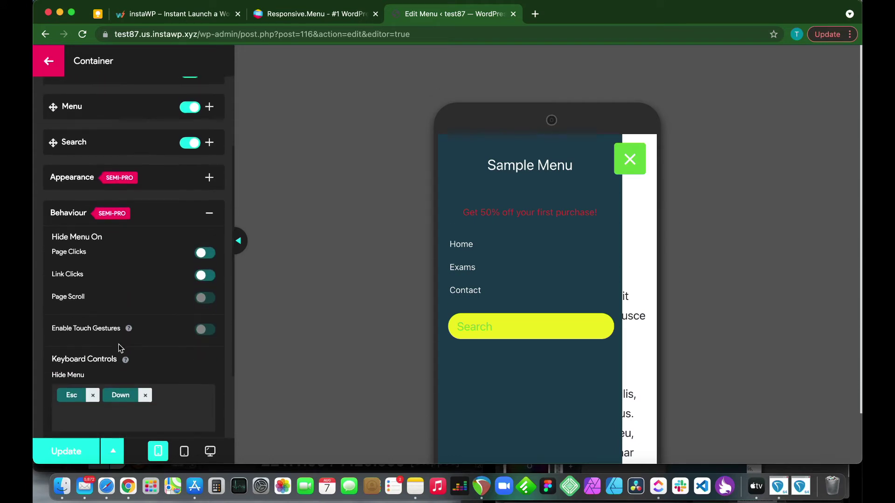
scroll(119, 344, "up", 3)
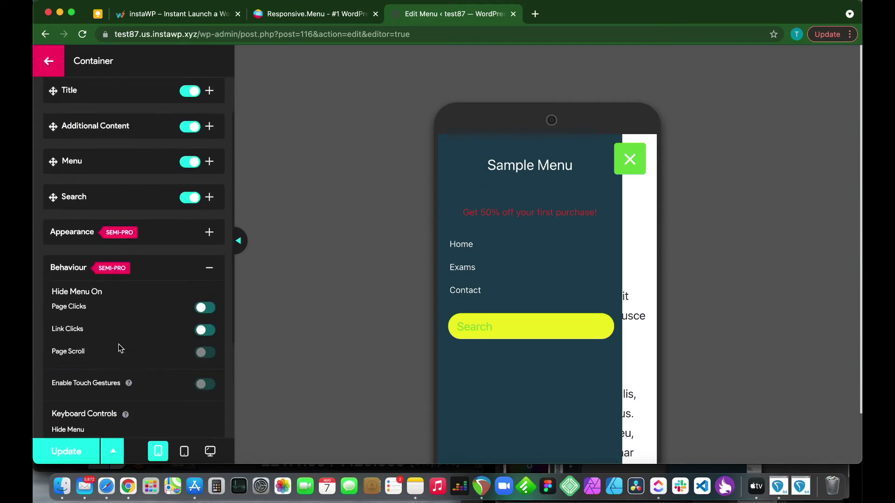
left_click(55, 67)
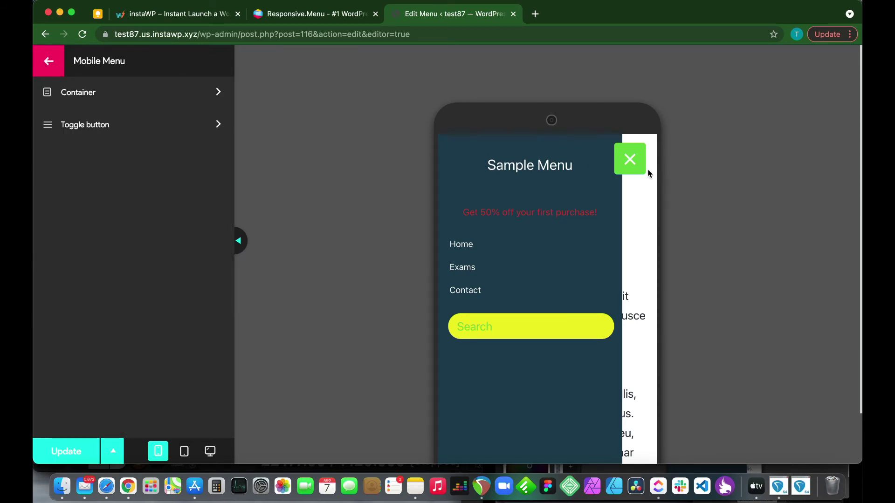
Step: Change the toggle button container width and height from 100 to 60
left_click(629, 160)
left_click(183, 124)
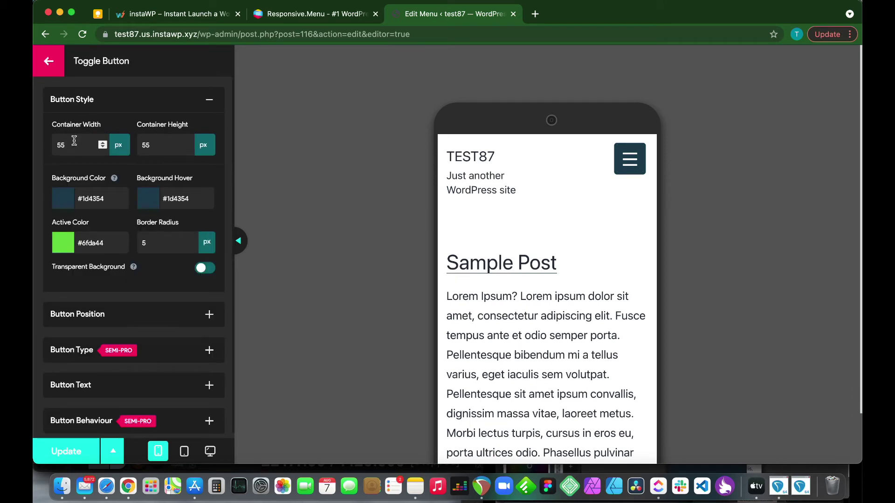
left_click_drag(78, 146, 40, 144)
type("100")
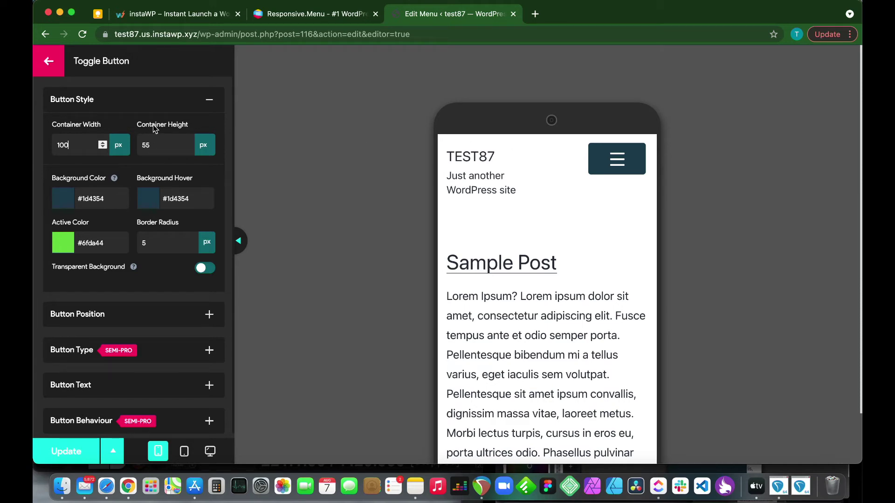
double_click(161, 145)
key("BackSpace")
type("100")
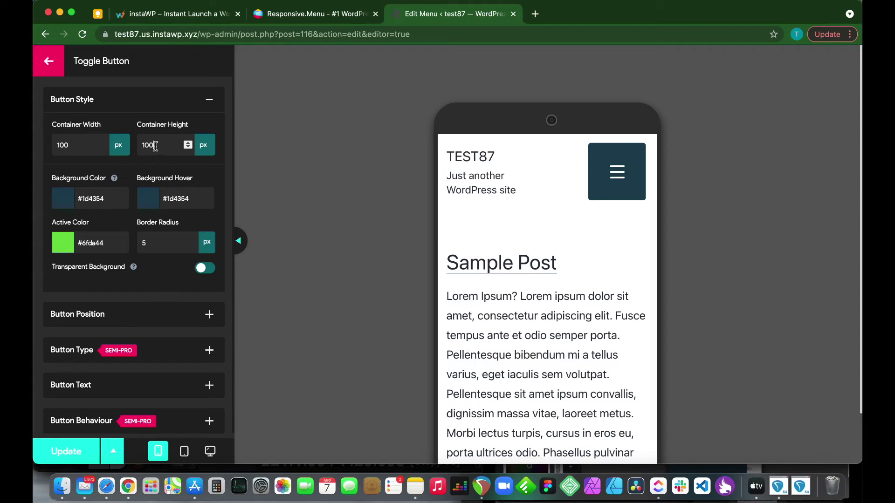
left_click(73, 148)
key("BackSpace")
key("BackSpace")
key("BackSpace")
type("60")
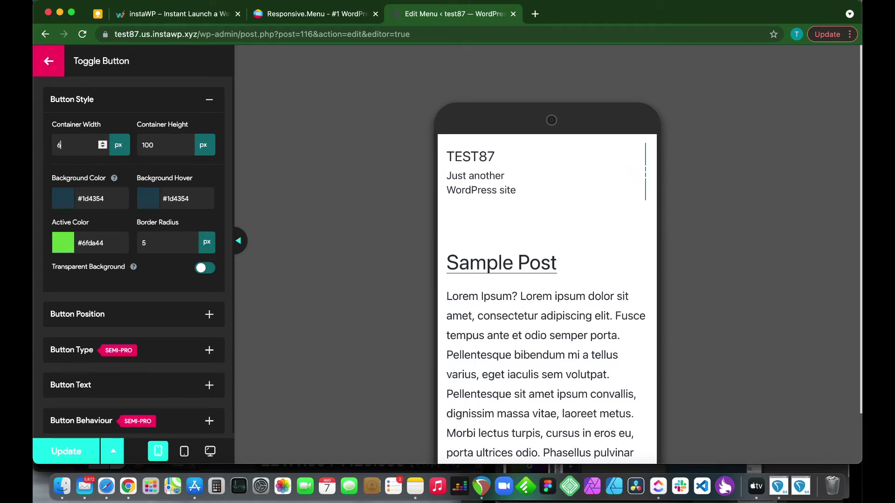
left_click(150, 145)
key("BackSpace")
key("BackSpace")
key("BackSpace")
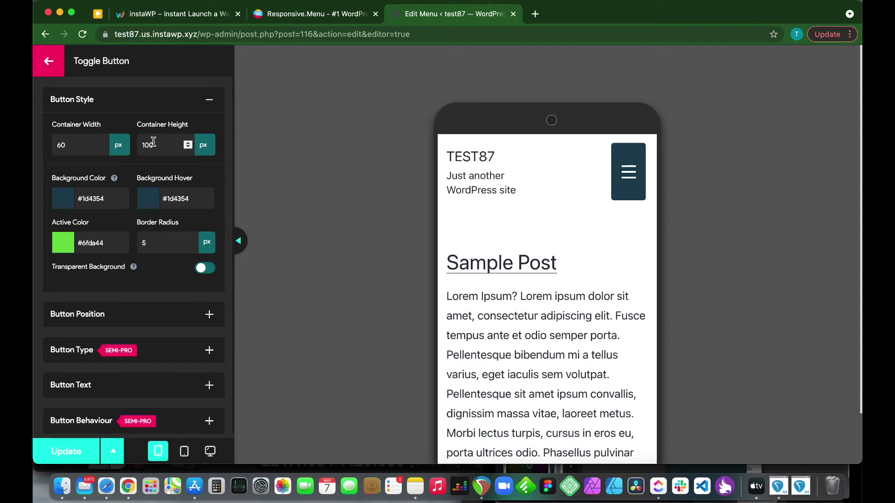
Step: Finish the 60px height and make the toggle background purple (#8224e3)
type("60")
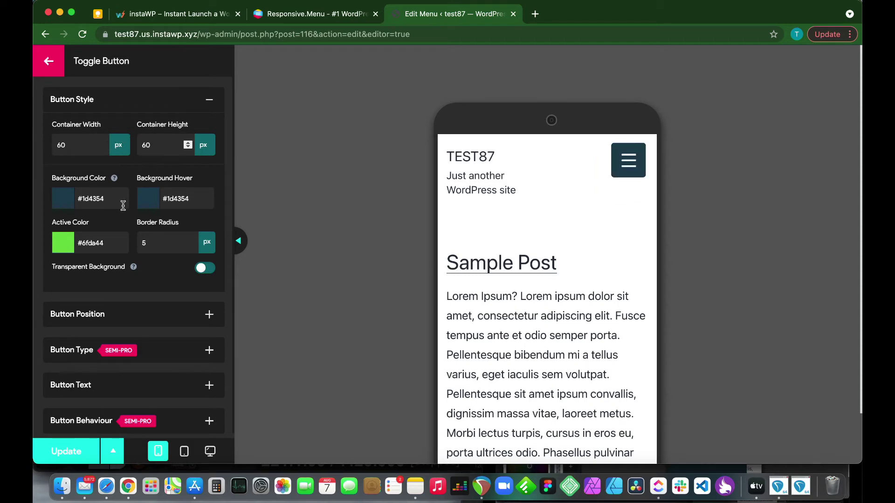
scroll(103, 207, "down", 1)
scroll(103, 207, "up", 1)
left_click(63, 203)
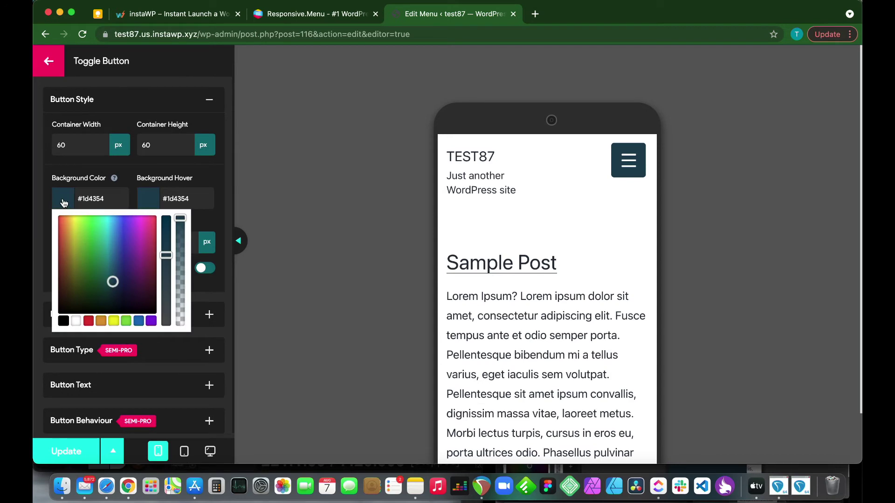
left_click(150, 322)
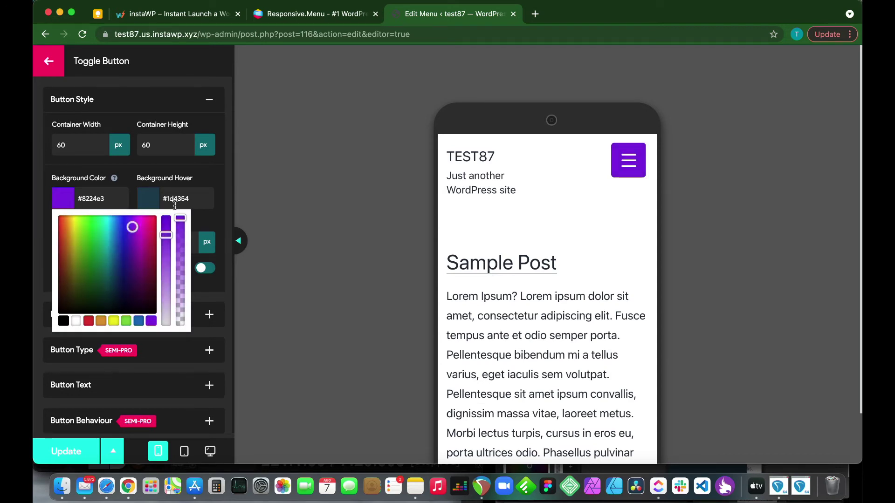
left_click(129, 176)
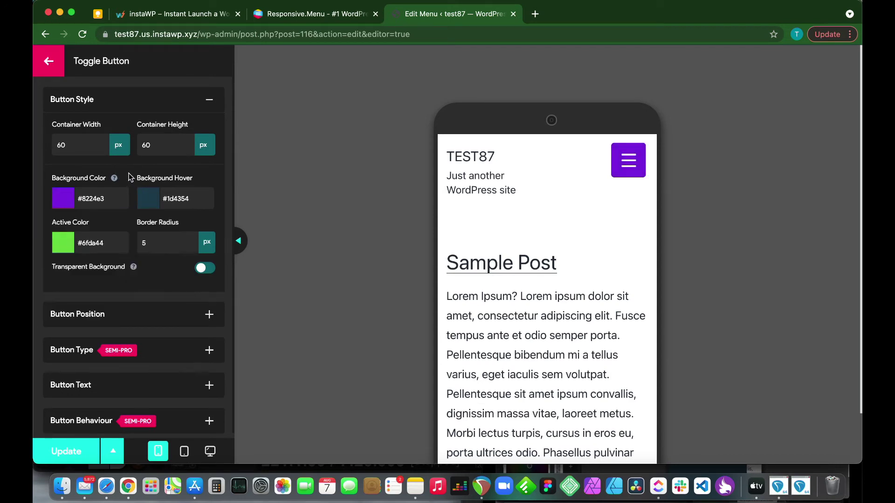
Step: Set the toggle's hover background to a translucent magenta
left_click(156, 197)
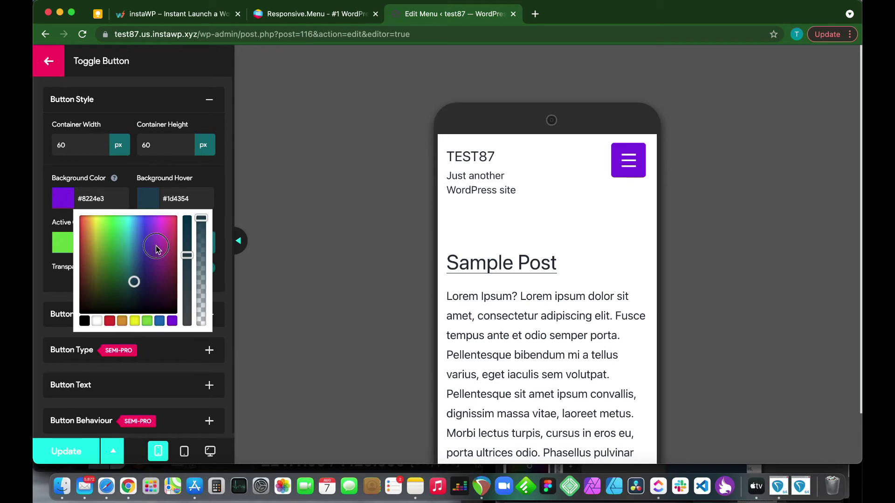
left_click_drag(156, 249, 164, 233)
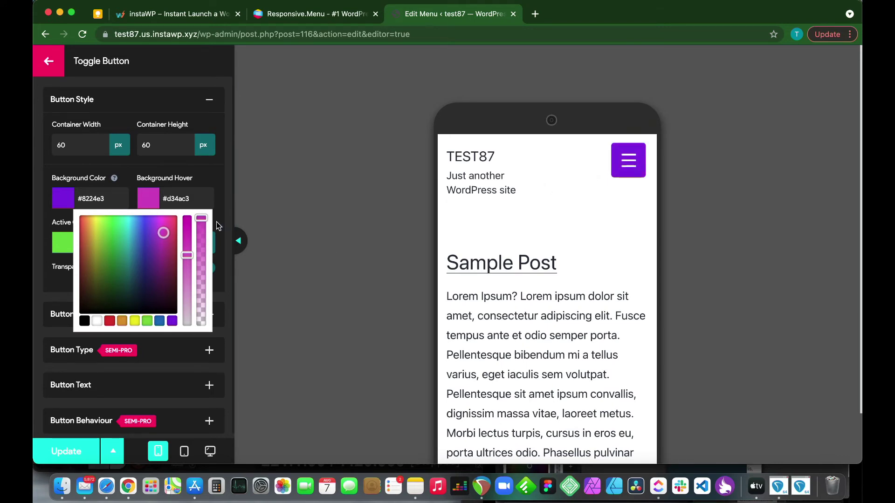
left_click(159, 226)
left_click(163, 225)
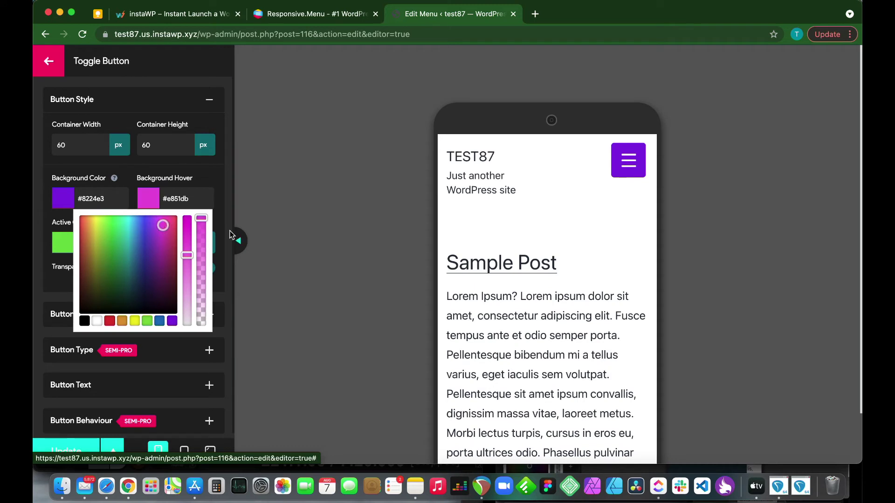
left_click_drag(205, 224, 205, 237)
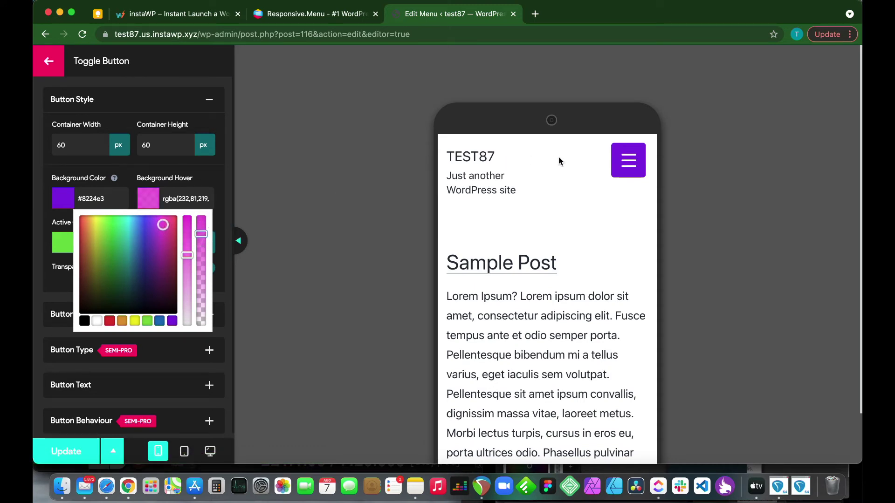
left_click(133, 178)
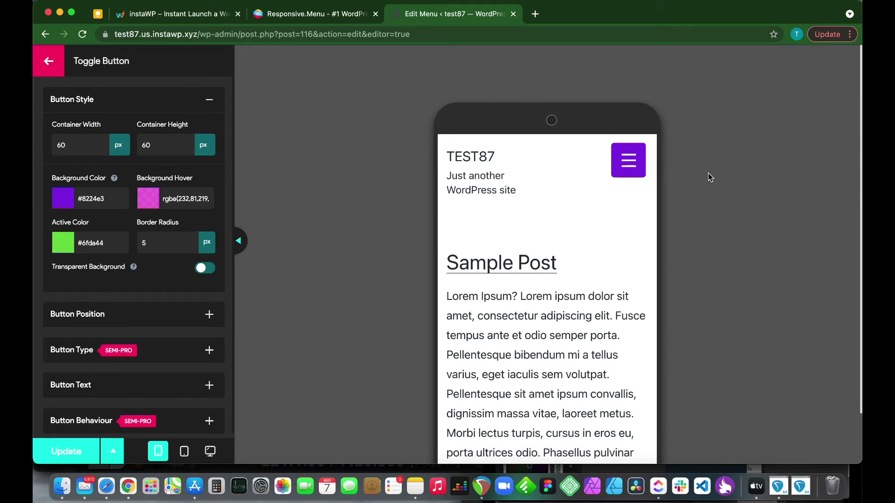
left_click(634, 177)
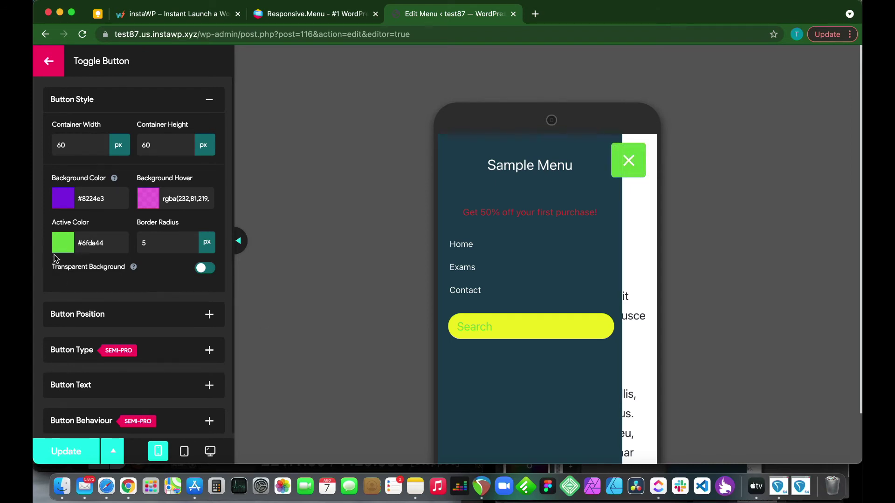
Step: Set the toggle's active colour to dark red #821a1a and select the border radius value
left_click(63, 243)
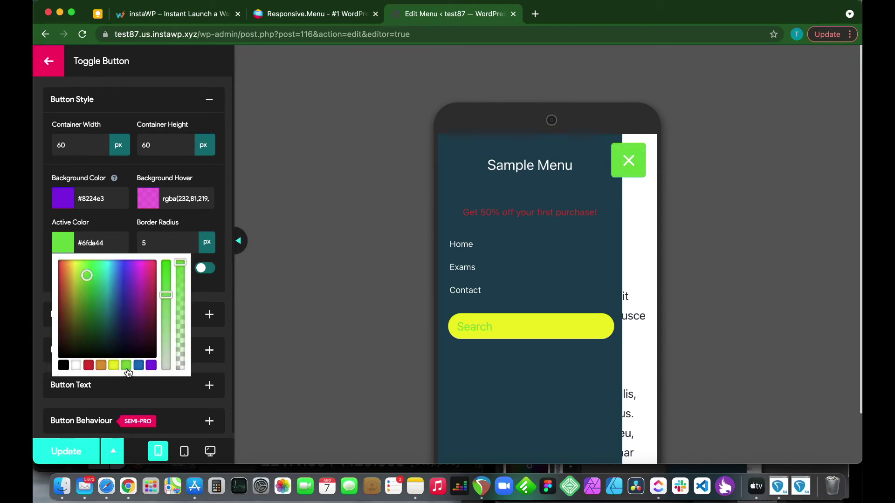
left_click(89, 366)
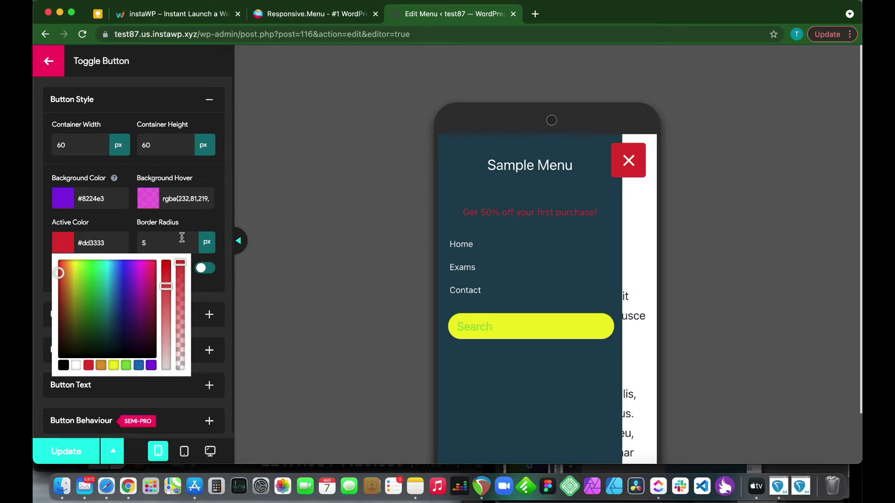
left_click_drag(61, 269, 59, 310)
left_click(94, 269)
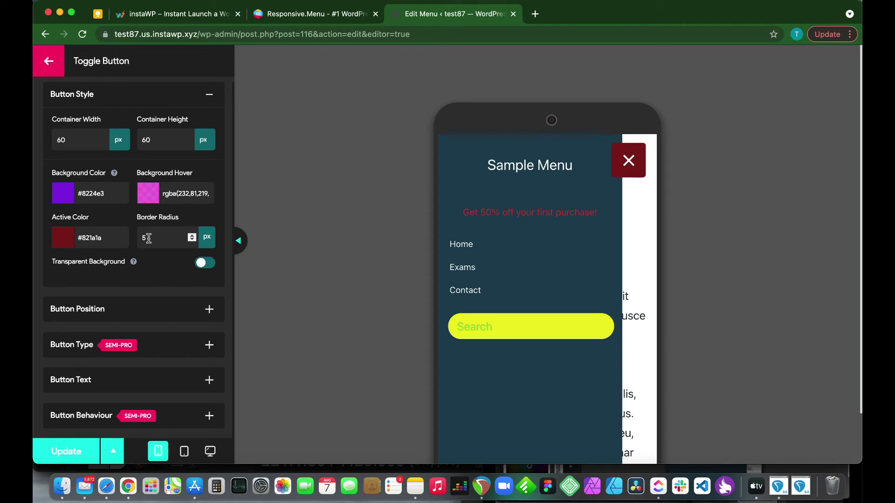
left_click_drag(148, 239, 129, 240)
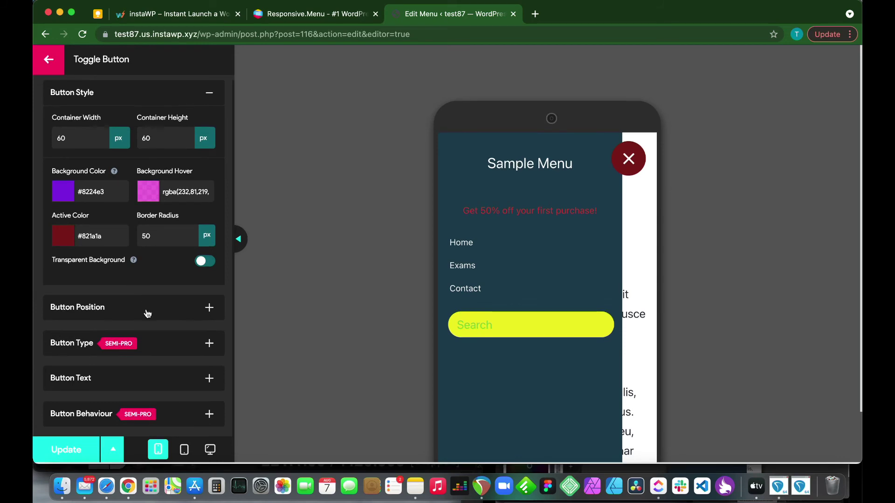
Step: Try 10% side and 20px top, then set the toggle 5% from the side and 15px from the top
left_click(209, 310)
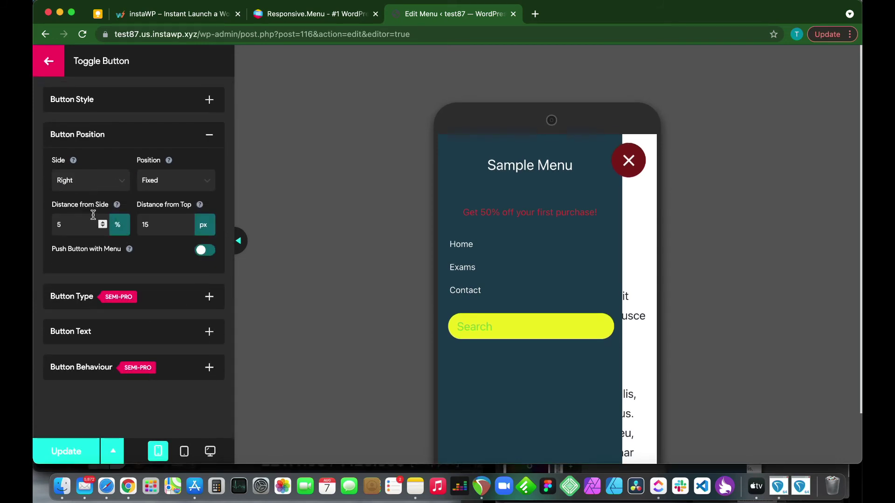
left_click(61, 224)
type("10")
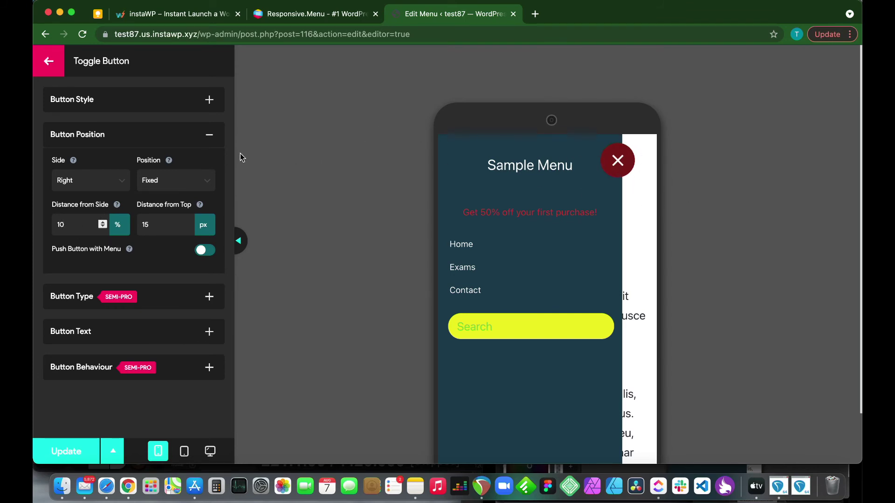
double_click(157, 227)
key("BackSpace")
type("20")
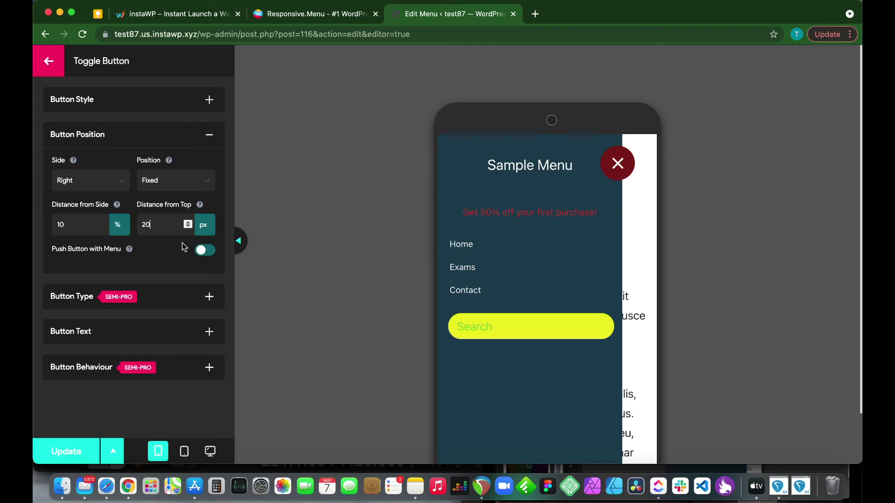
left_click(158, 226)
double_click(158, 226)
key("BackSpace")
type("15")
left_click_drag(72, 229, 33, 232)
type("5")
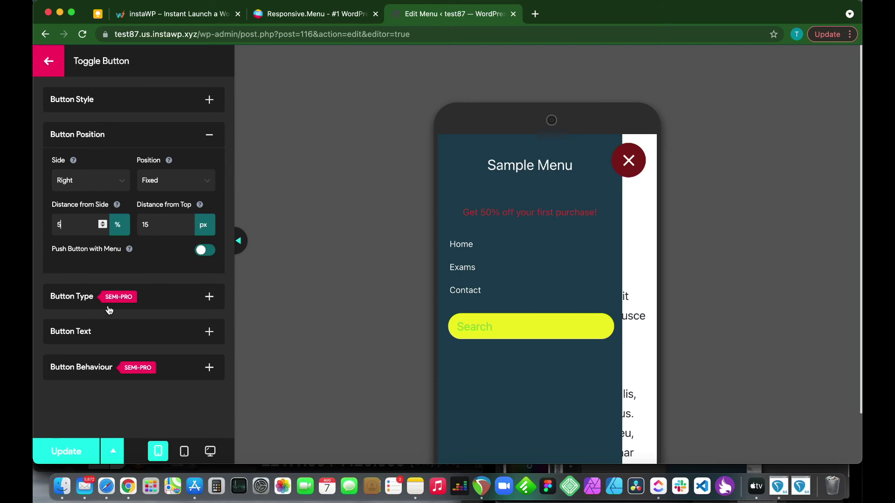
Step: Check the hamburger animation list and keep it on Boring
left_click(208, 297)
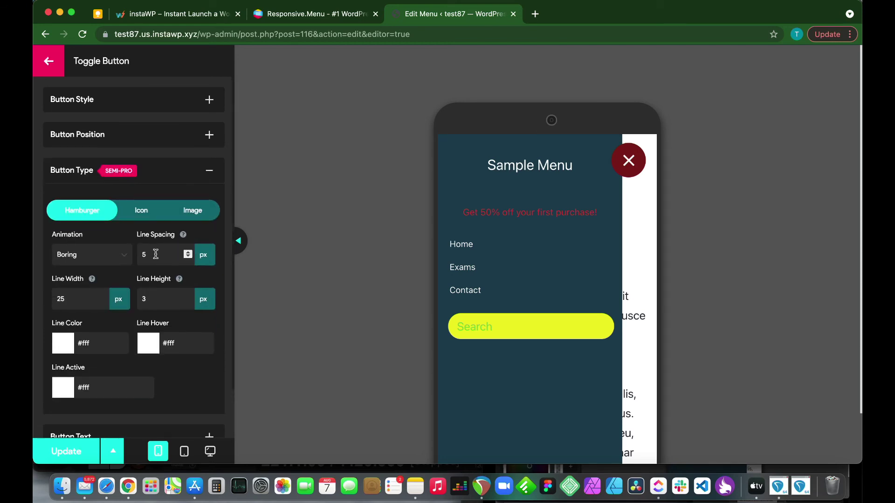
scroll(149, 256, "down", 1)
scroll(157, 256, "down", 1)
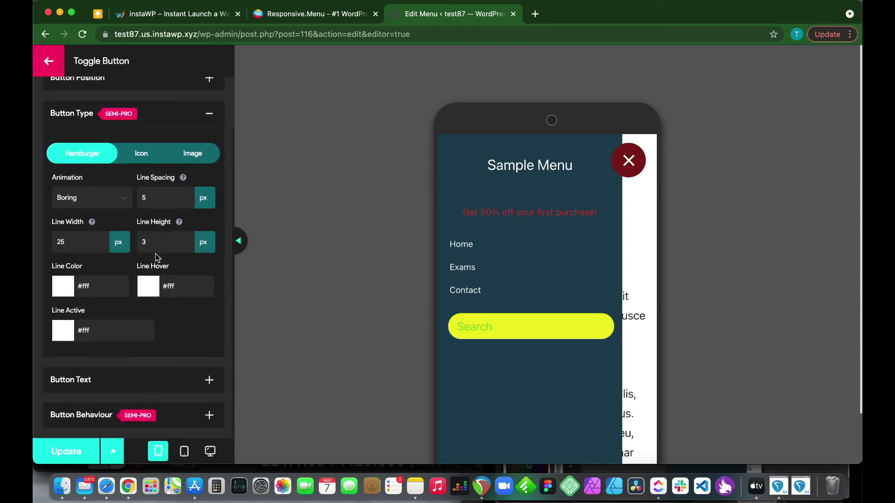
left_click(123, 199)
scroll(117, 298, "down", 3)
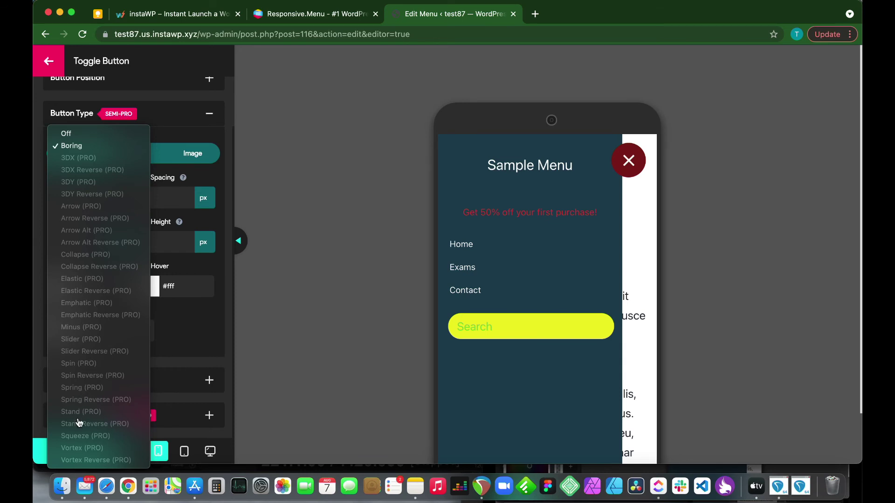
left_click(183, 343)
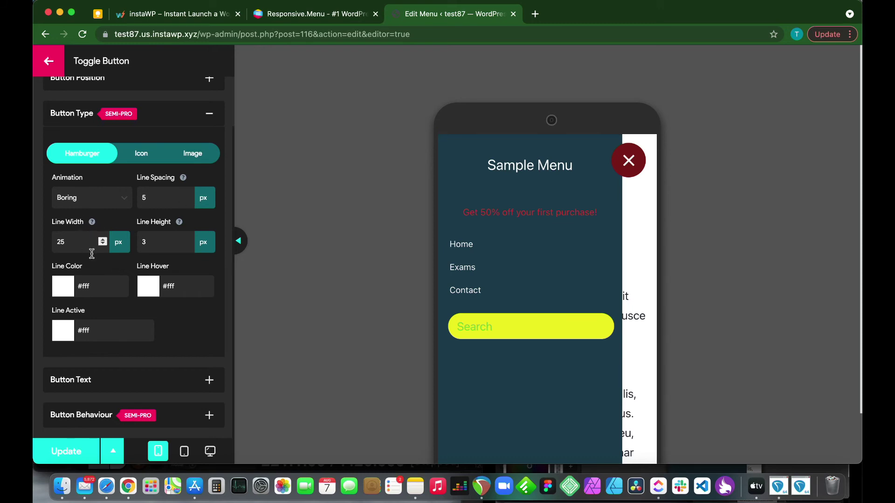
Step: Set the hamburger line height to 1px and shorten the line width to 20px
left_click(189, 245)
left_click(188, 244)
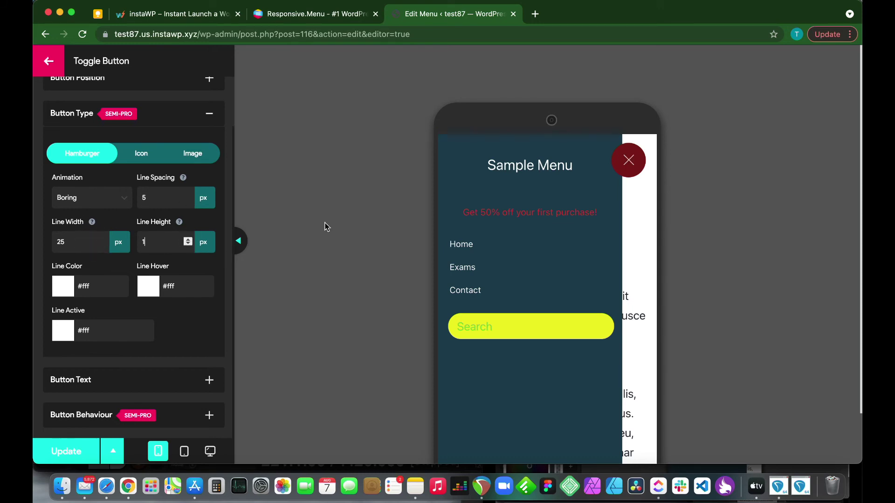
left_click(617, 161)
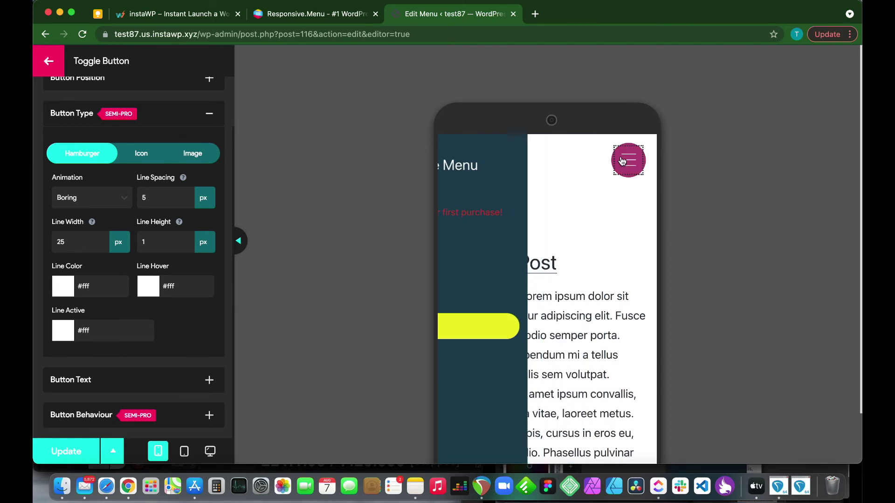
left_click(188, 239)
left_click(188, 240)
left_click(188, 240)
left_click(188, 240)
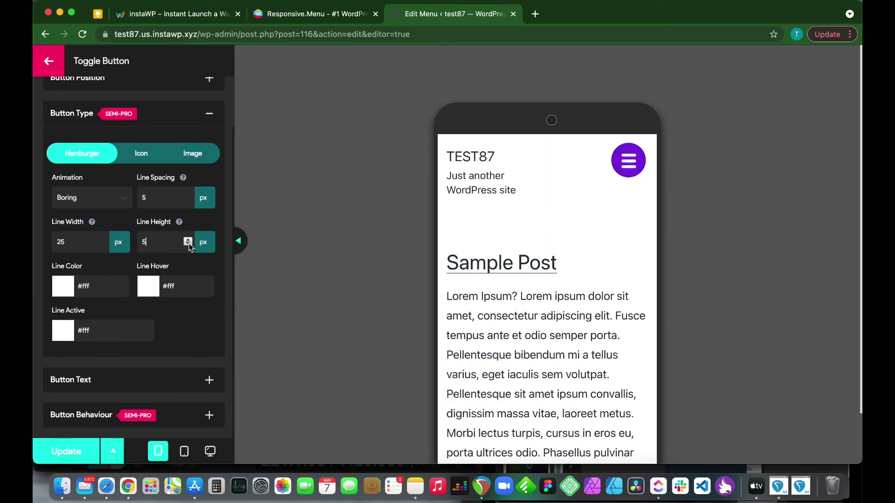
left_click(188, 245)
left_click(189, 244)
left_click(188, 245)
left_click(188, 244)
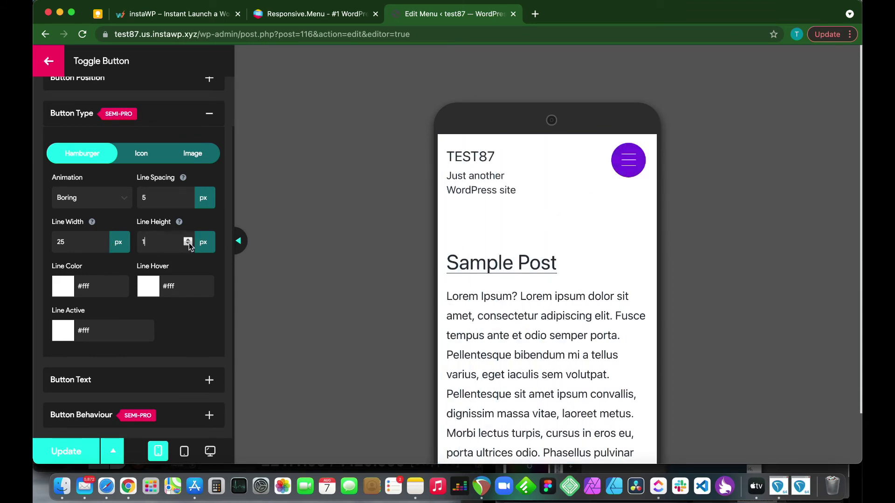
left_click(103, 245)
left_click(103, 245)
left_click(103, 245)
left_click(103, 245)
left_click(103, 244)
left_click(103, 245)
left_click(78, 242)
Step: Colour the hamburger lines orange (#dd9933) and blue (#1e73be) on hover
left_click(64, 292)
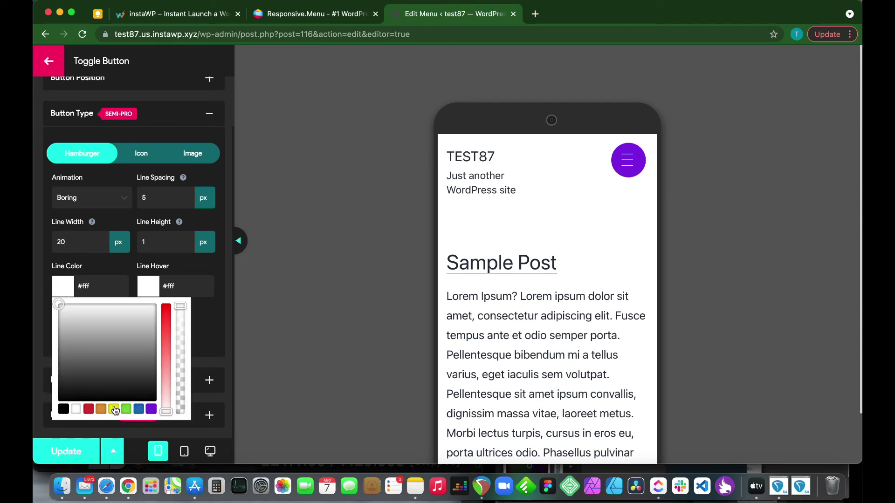
left_click(101, 410)
left_click(195, 335)
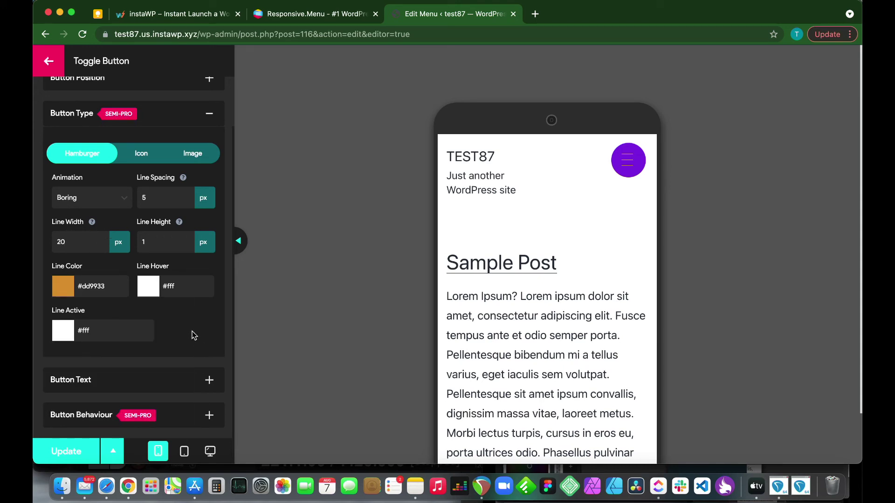
left_click(149, 294)
left_click(160, 409)
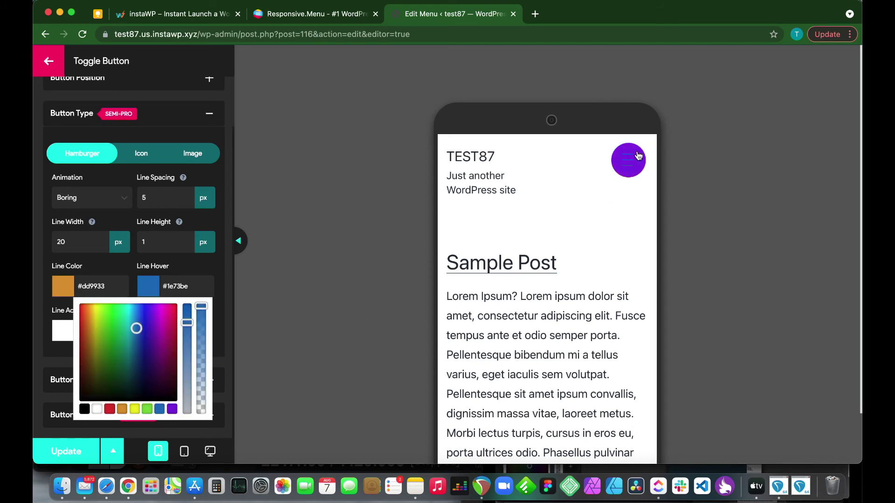
left_click(194, 274)
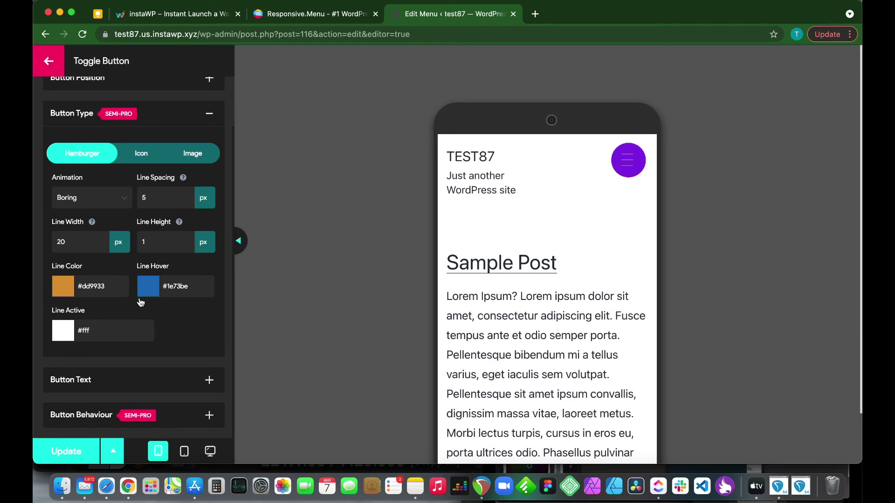
Step: Make the active hamburger line colour yellow (#eeee22)
left_click(63, 330)
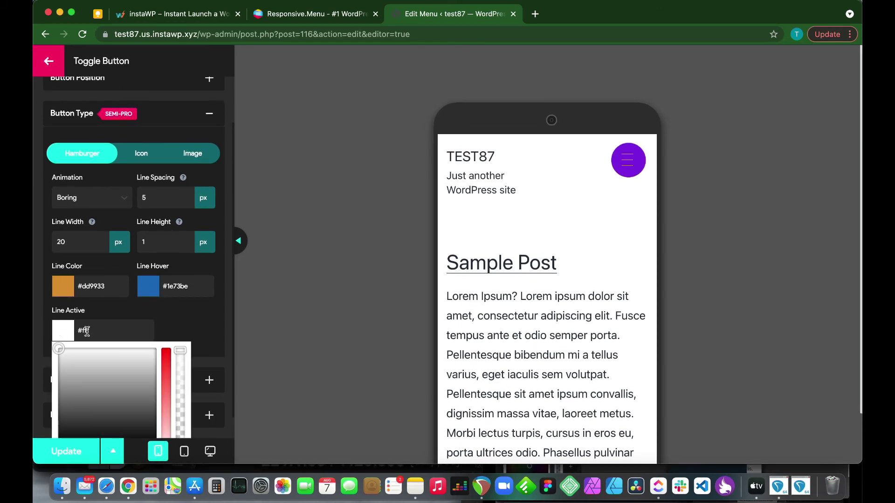
scroll(162, 374, "down", 1)
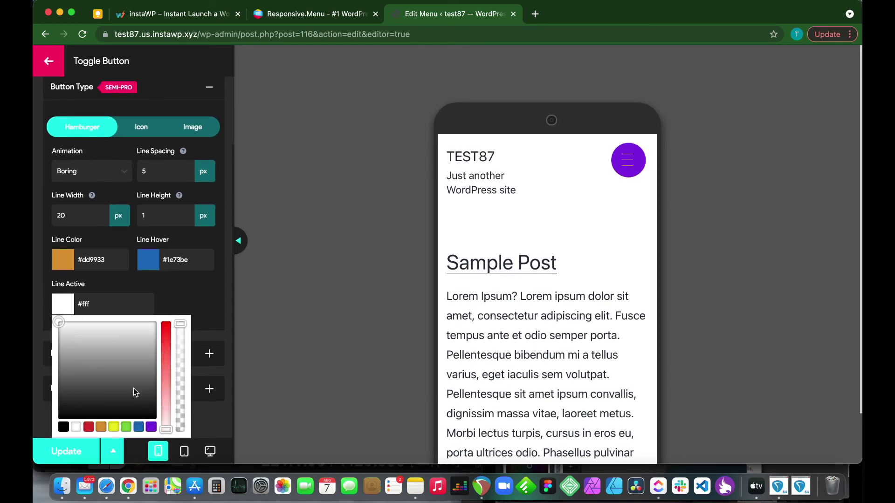
left_click(91, 428)
left_click(628, 165)
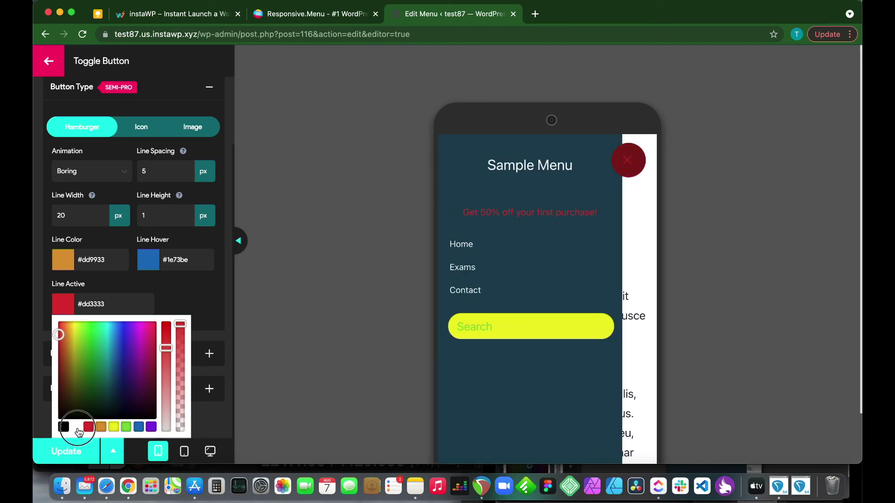
left_click(75, 427)
left_click(114, 427)
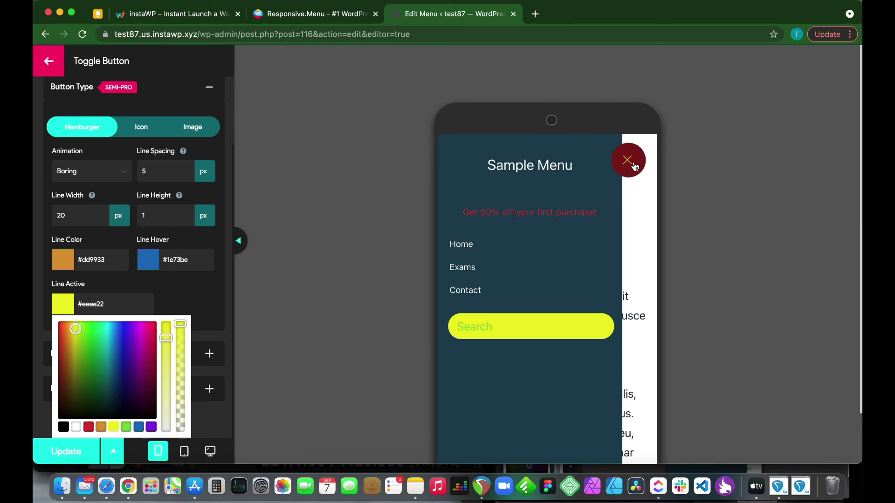
Step: Try 'M' as the toggle button's text label and close the preview menu to view it
left_click(209, 354)
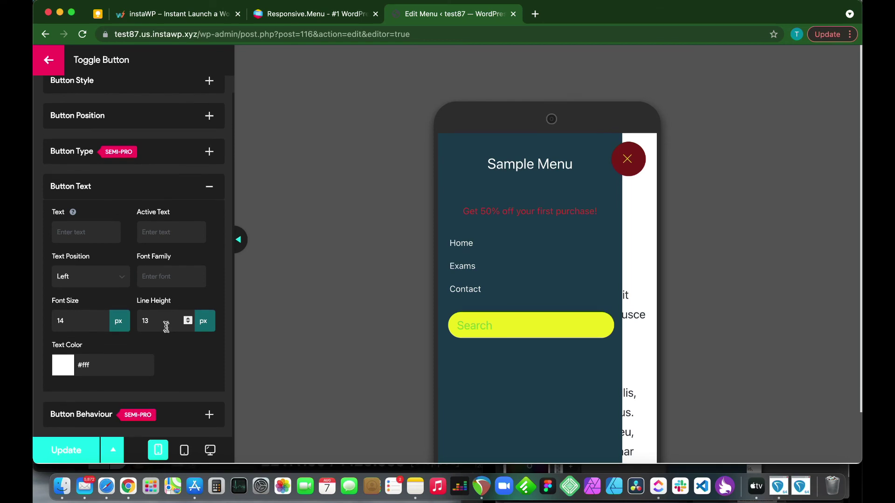
left_click(89, 242)
type("M")
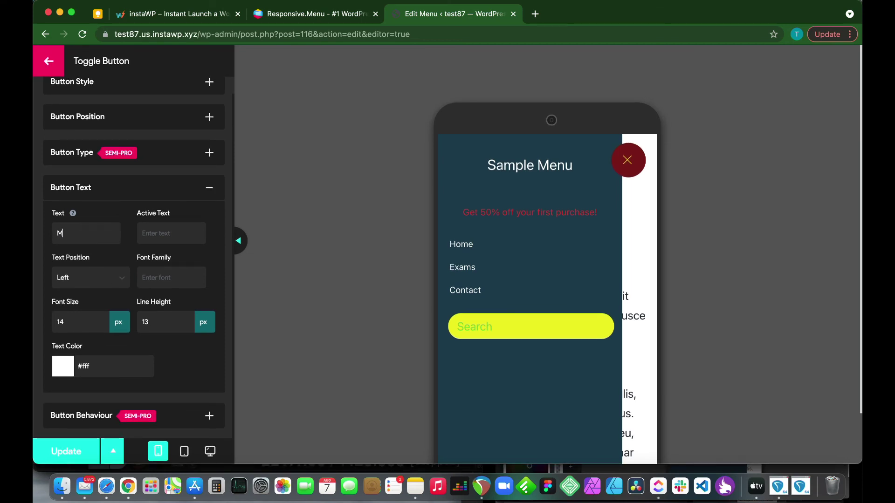
left_click(633, 158)
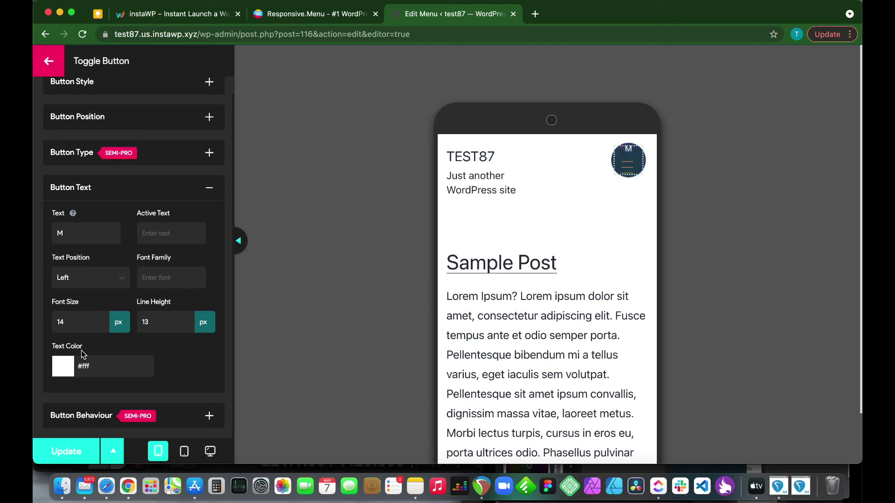
Step: Set the toggle button's text colour to the orange preset #dd9933
left_click(63, 373)
scroll(119, 382, "down", 2)
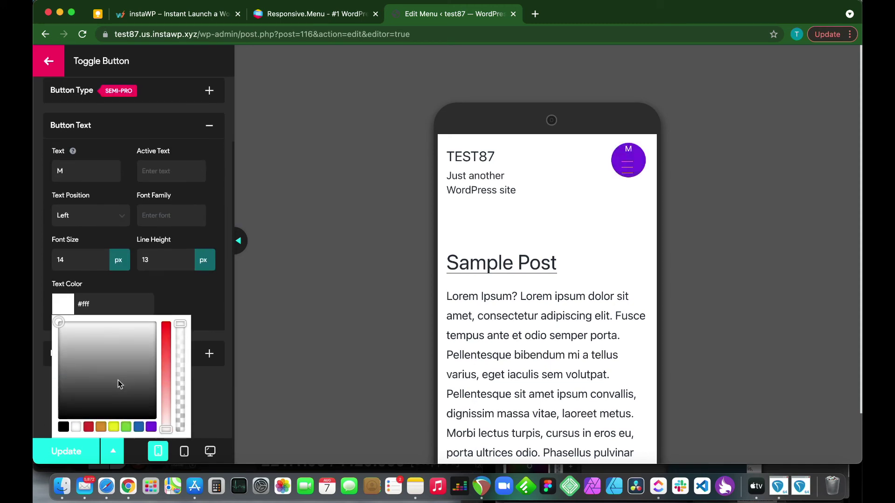
left_click(107, 426)
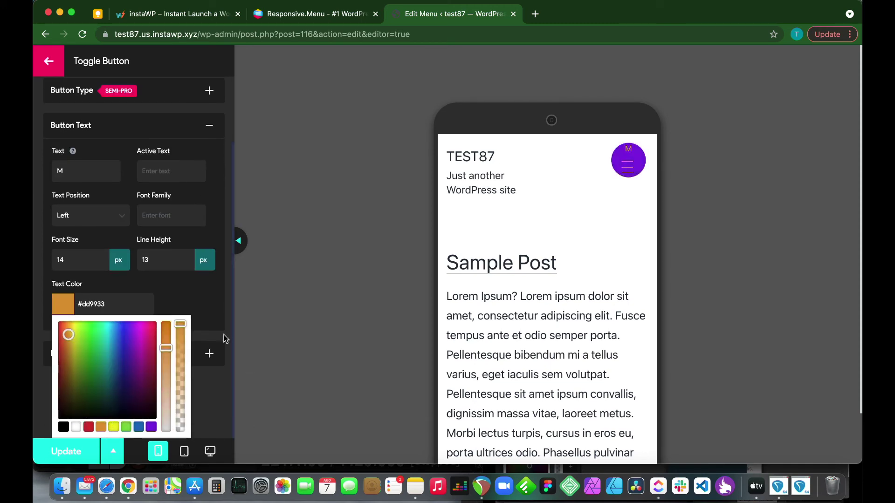
scroll(210, 317, "up", 2)
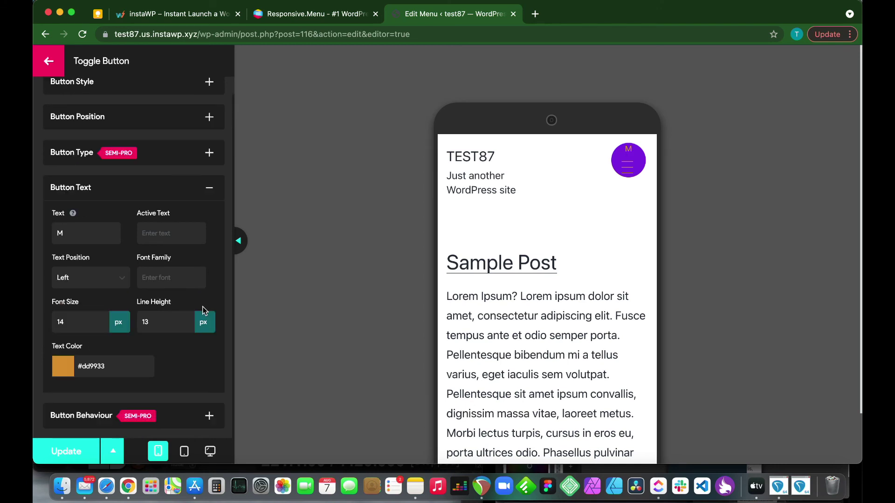
left_click(205, 415)
mouse_move(68, 269)
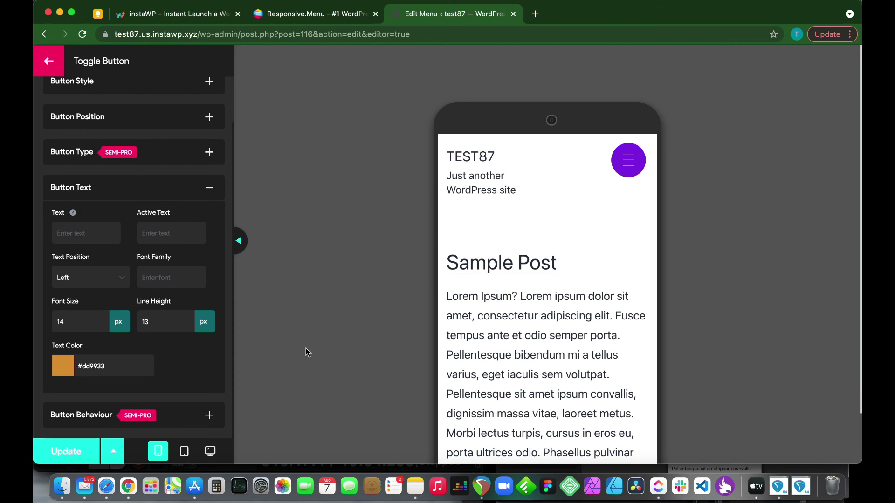
Step: Save the toggle button changes and return to the main Sample Menu settings list
left_click(81, 447)
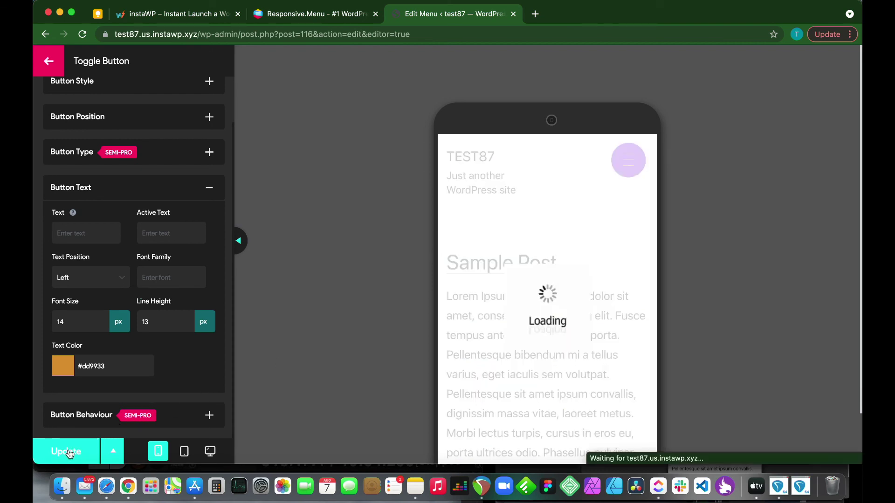
left_click(48, 62)
left_click(48, 65)
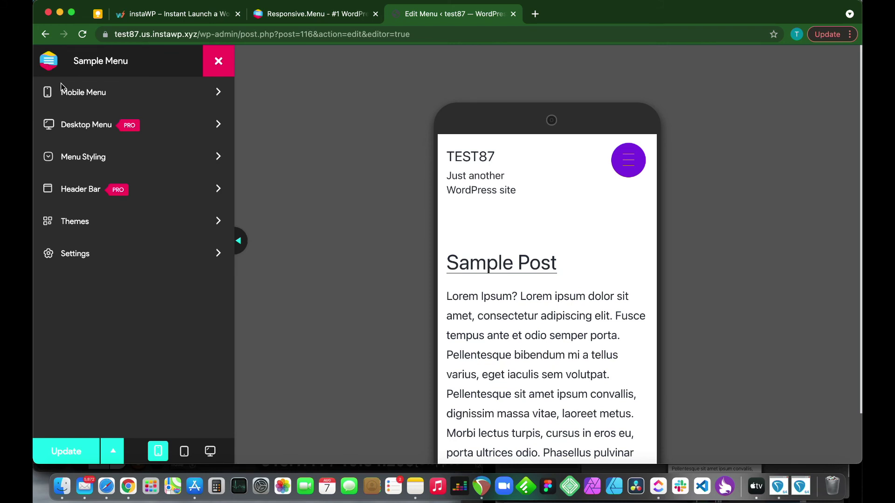
Step: In Menu Styling, turn Item Descriptions off and back on, then slide open the preview menu
left_click(87, 162)
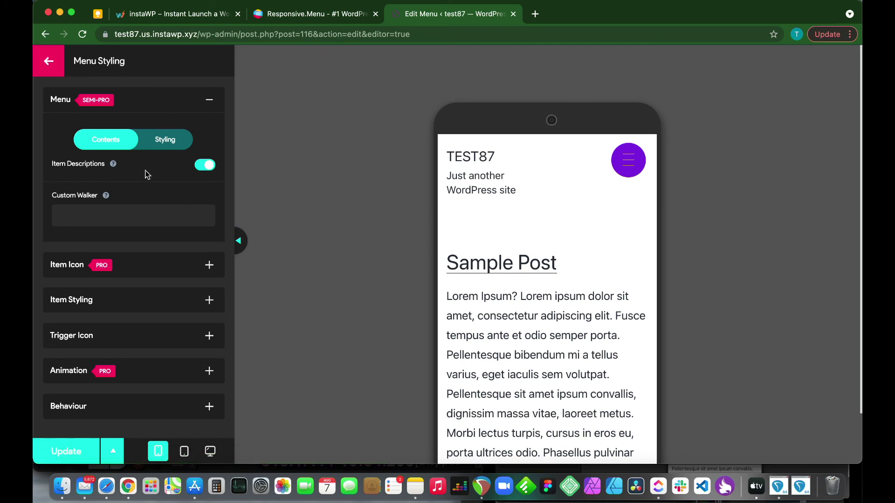
left_click(211, 169)
left_click(202, 200)
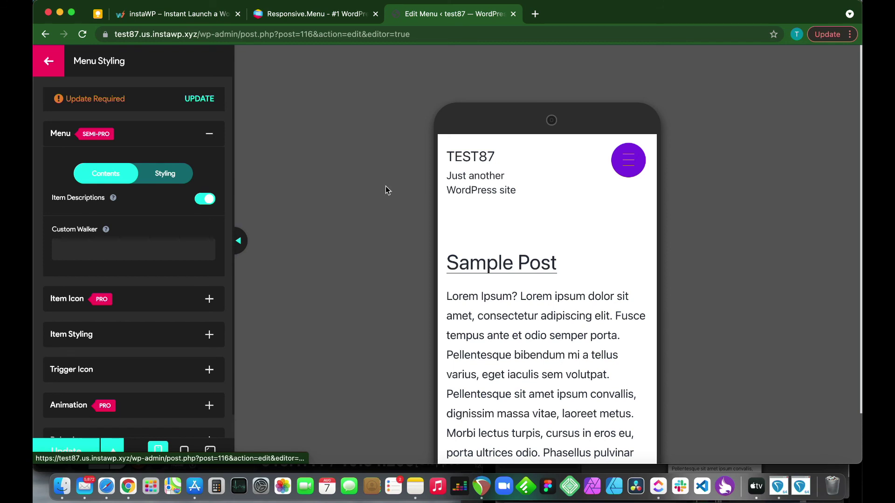
left_click(629, 160)
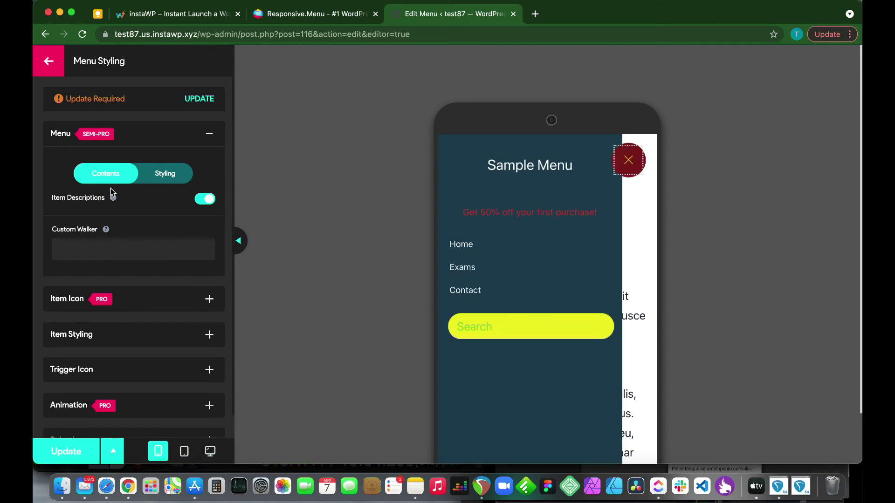
Step: Set the menu background to the blue preset with raised opacity, rgba(28,115,188)
left_click(160, 176)
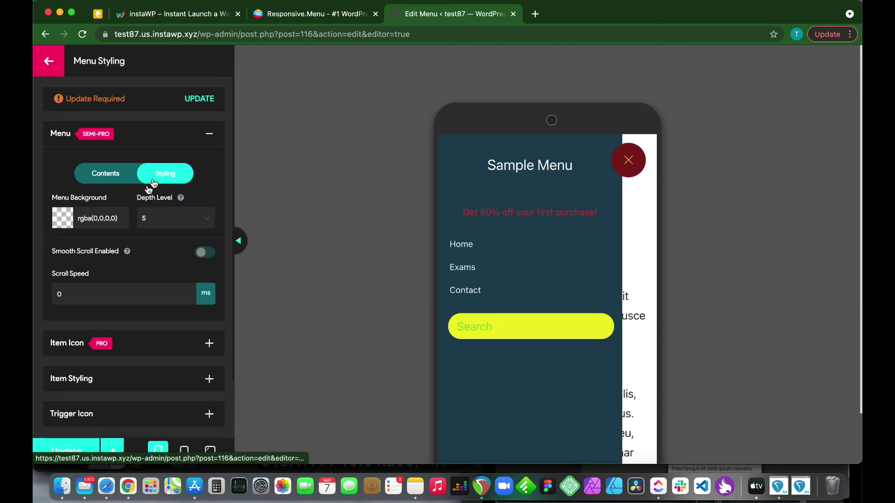
scroll(121, 228, "down", 1)
left_click(64, 188)
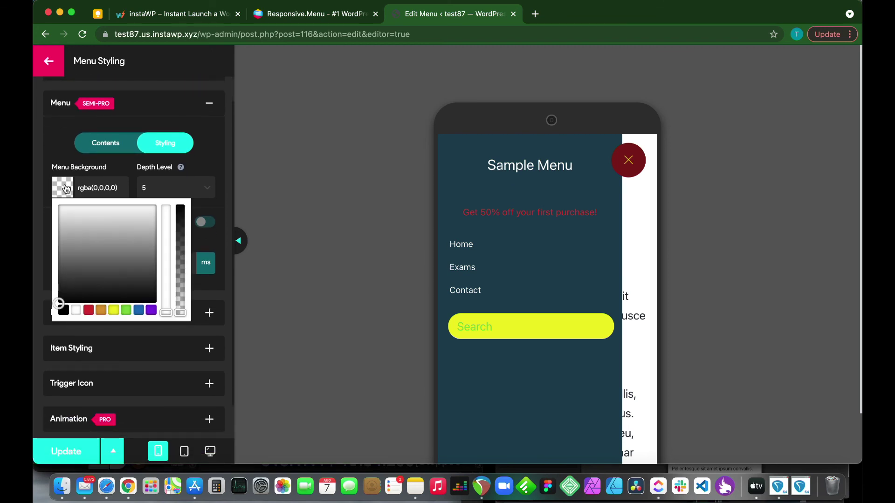
left_click(138, 310)
left_click_drag(180, 313, 180, 239)
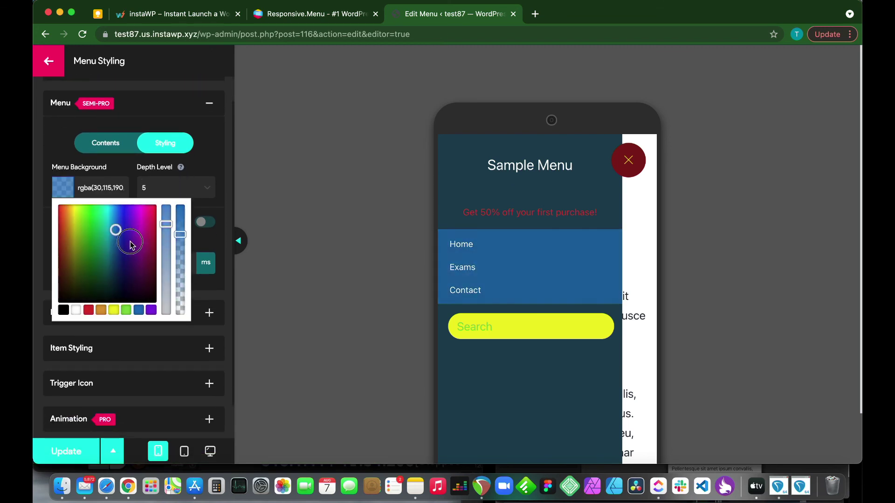
left_click(181, 235)
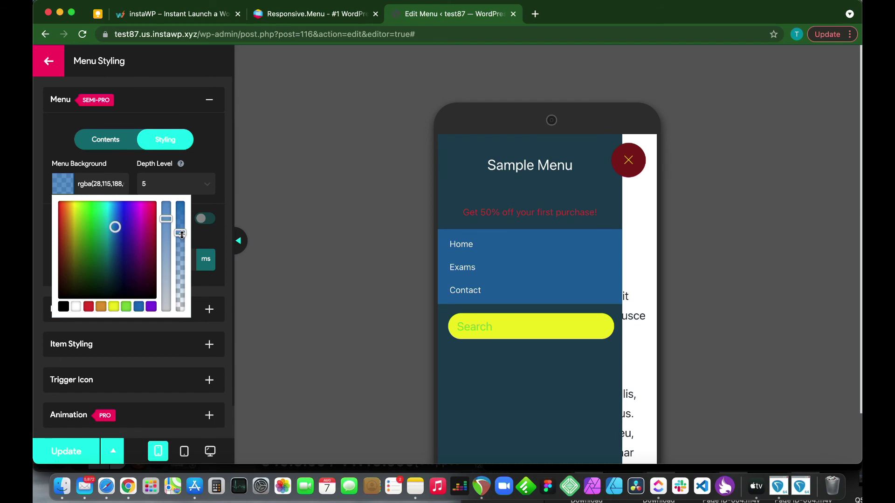
left_click(208, 152)
Step: Review the Item Styling and Trigger Icon settings without changing them
scroll(186, 240, "down", 2)
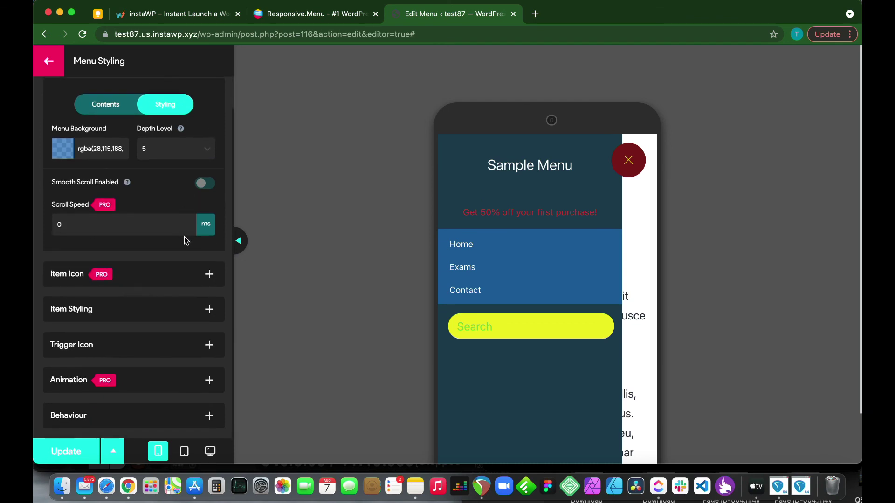
left_click(207, 310)
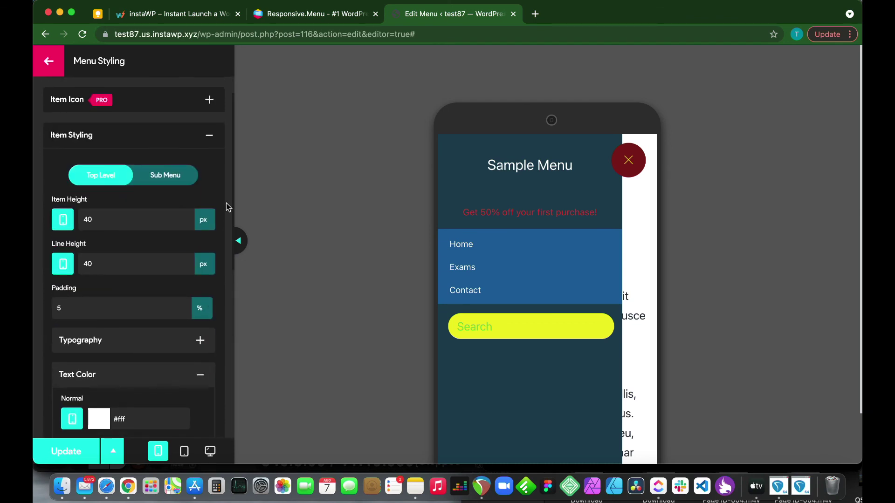
scroll(188, 156, "down", 5)
scroll(187, 156, "up", 5)
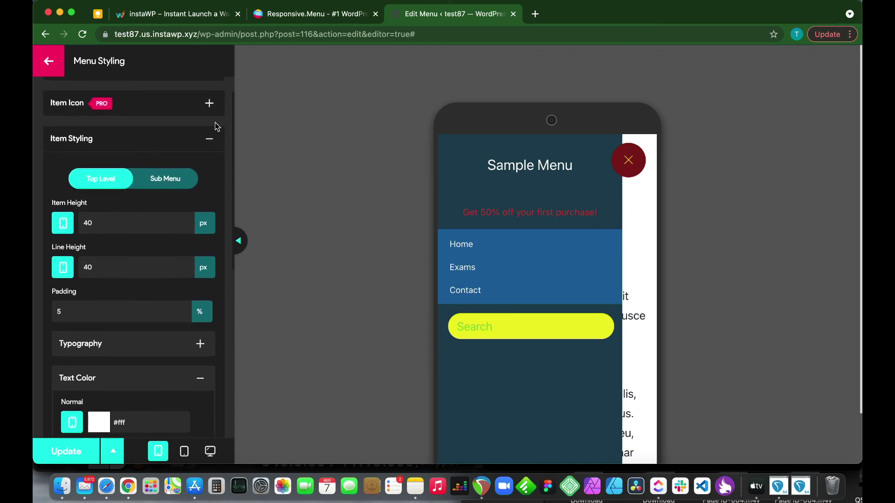
left_click(210, 139)
left_click(173, 211)
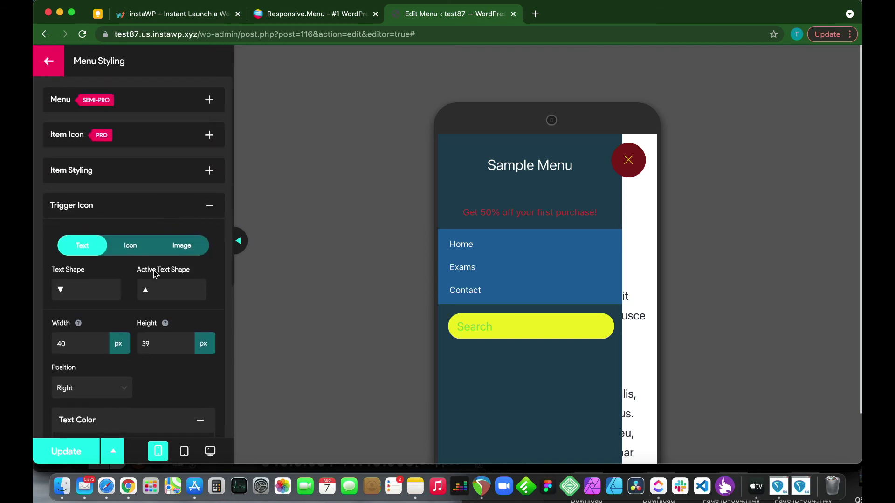
scroll(142, 290, "down", 4)
scroll(139, 294, "up", 2)
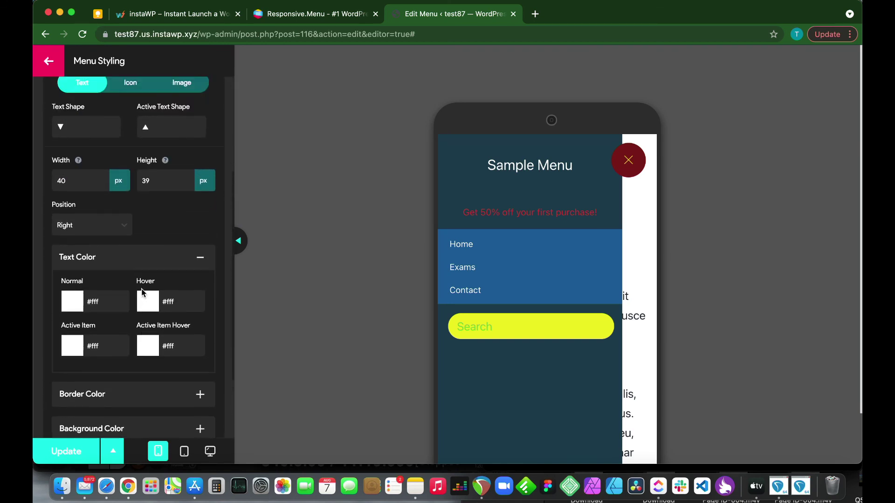
scroll(144, 293, "down", 2)
scroll(143, 292, "up", 5)
left_click(204, 208)
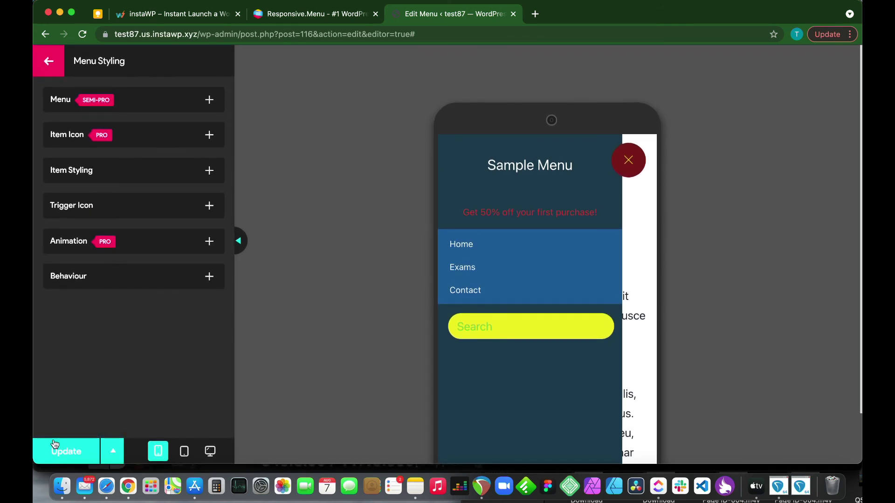
Step: Save the Menu Styling changes and reopen the preview menu to check the blue background
left_click(64, 452)
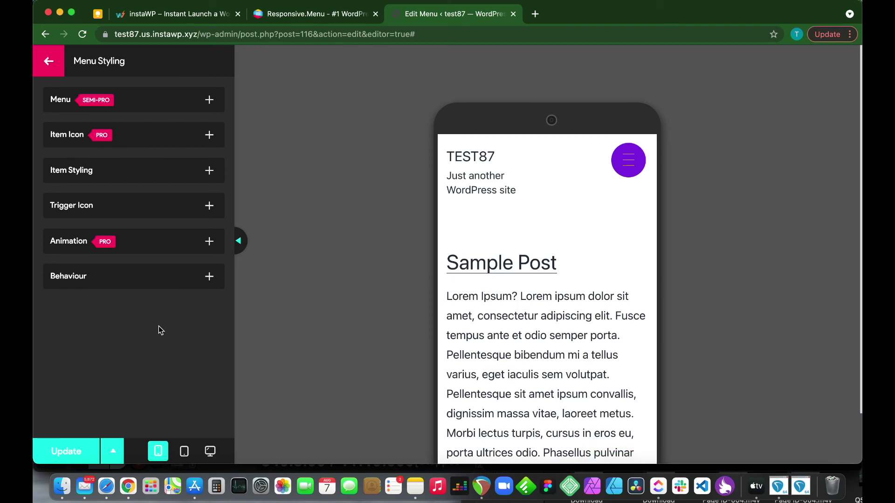
left_click(621, 165)
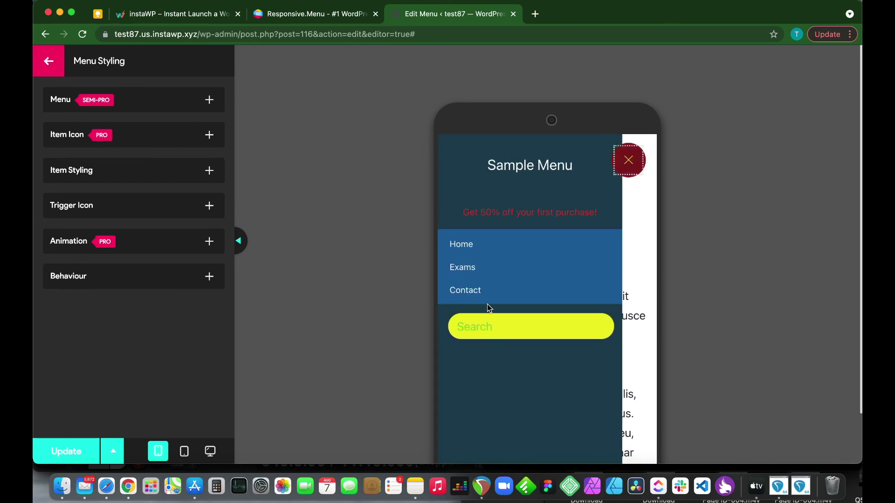
scroll(486, 308, "up", 2)
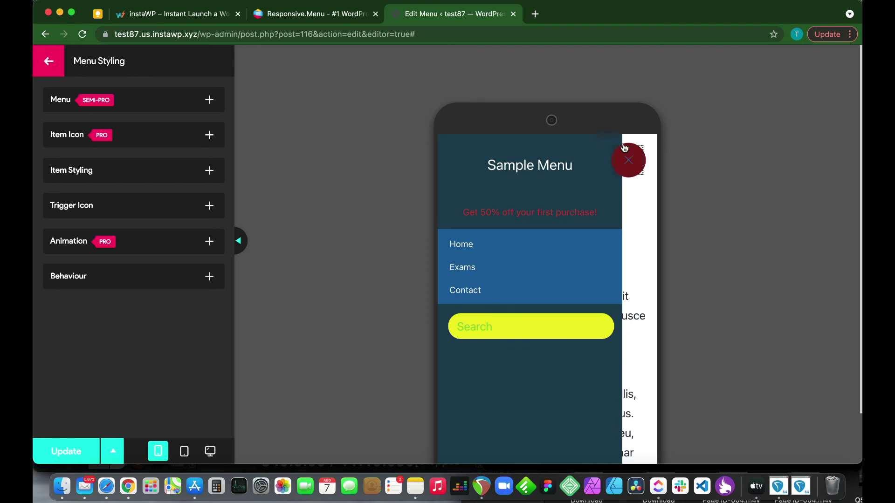